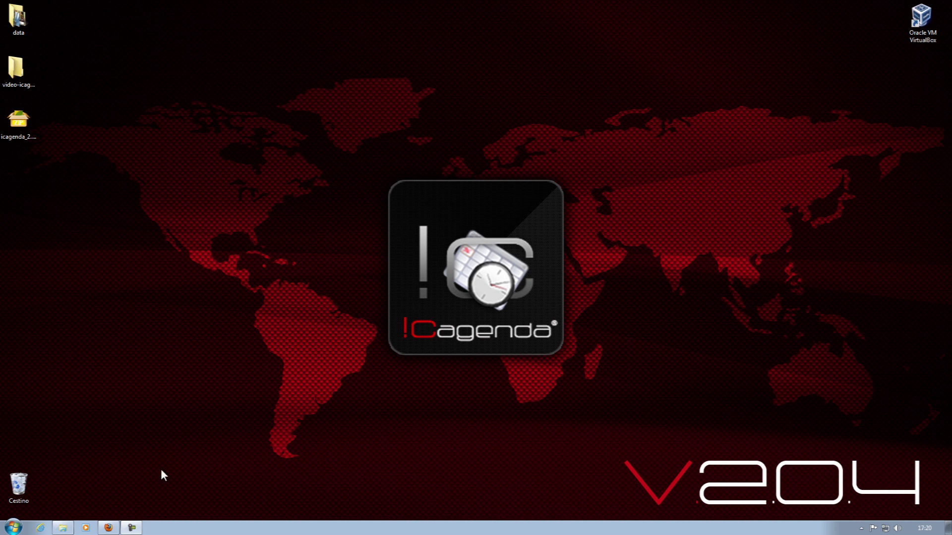
Switch to Firefox and log in to the Joomla! administration with the administrator's user name and password.
{"action": "left_click", "coordinate": [108, 528]}
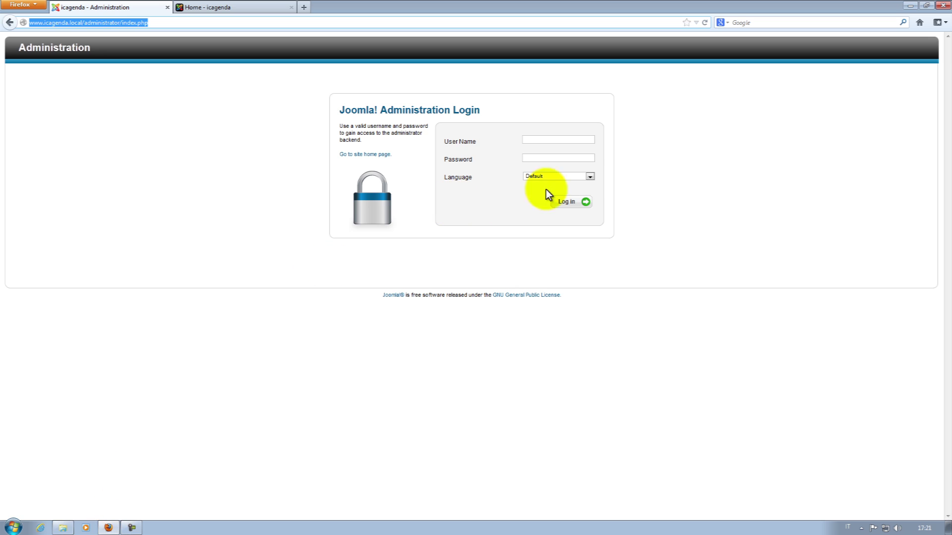
{"action": "left_click", "coordinate": [577, 141]}
{"action": "type", "text": "g"}
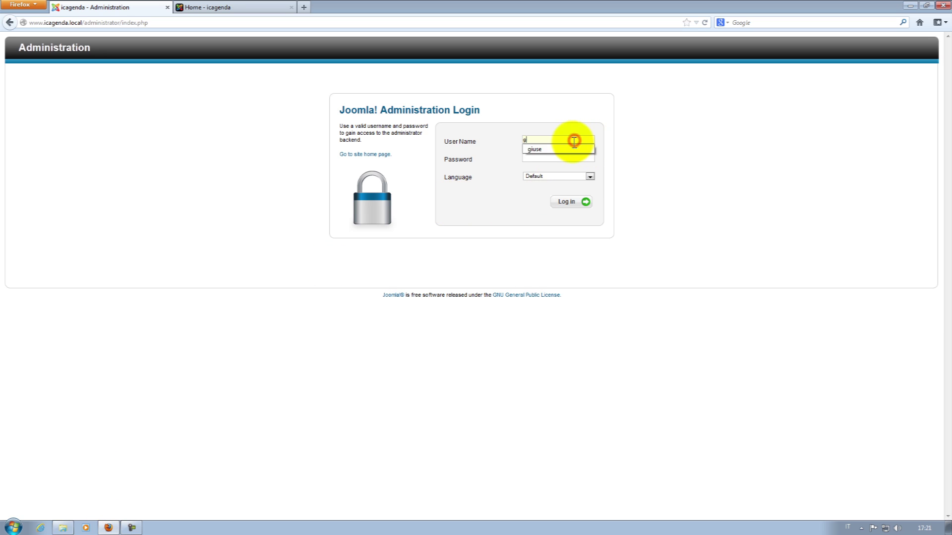
{"action": "left_click", "coordinate": [568, 149]}
{"action": "left_click", "coordinate": [556, 159]}
{"action": "type", "text": "********"}
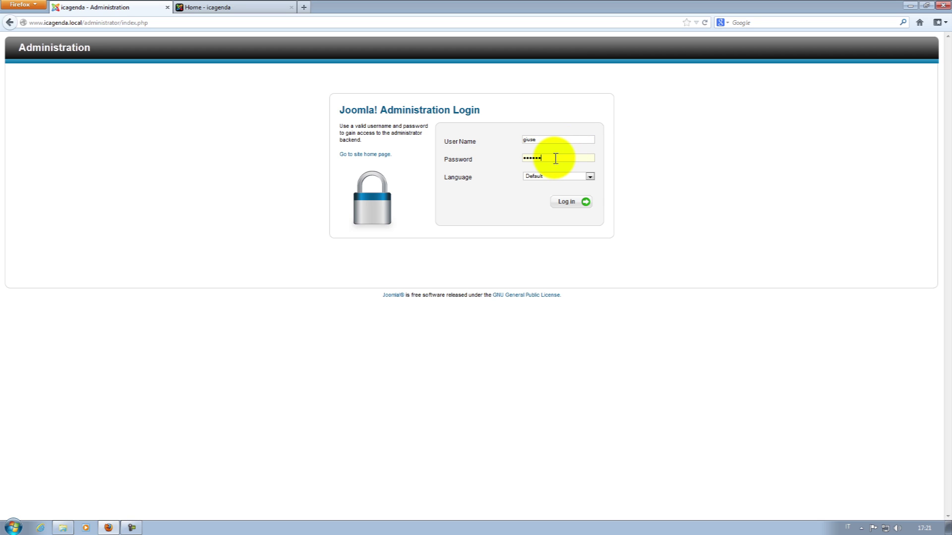
{"action": "type", "text": "*"}
{"action": "key", "text": "Return"}
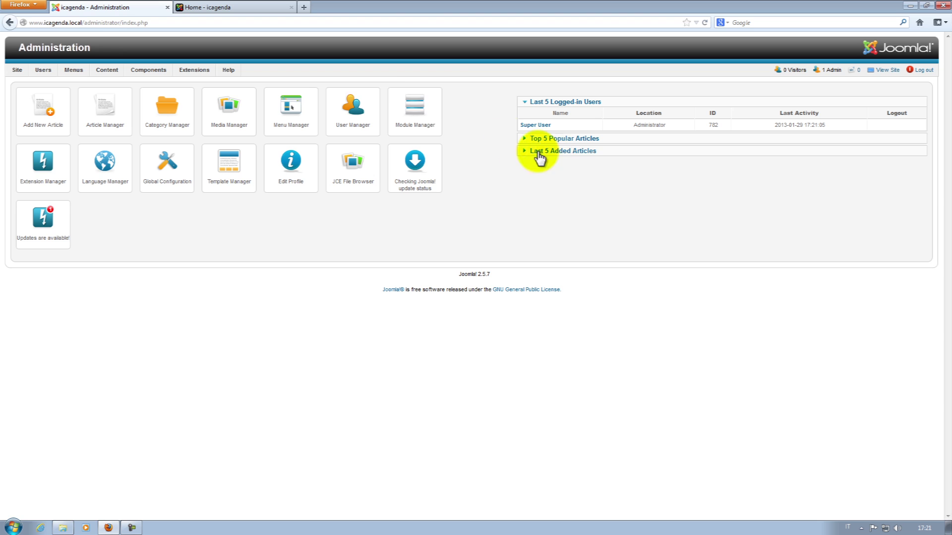
Install the extension package icagenda_2.0.4.zip from the Desktop and open the iCagenda component's control panel.
{"action": "left_click", "coordinate": [204, 81]}
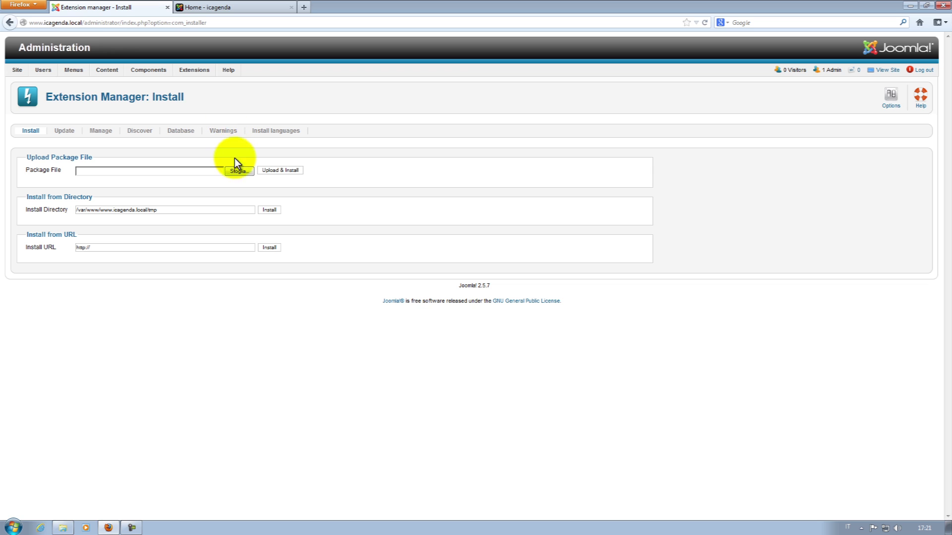
{"action": "left_click", "coordinate": [235, 172]}
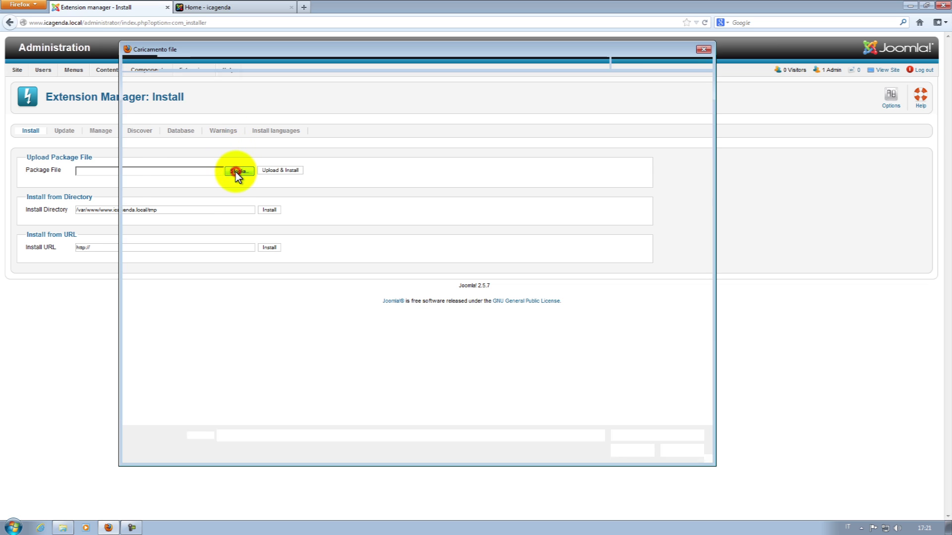
{"action": "left_click", "coordinate": [239, 191]}
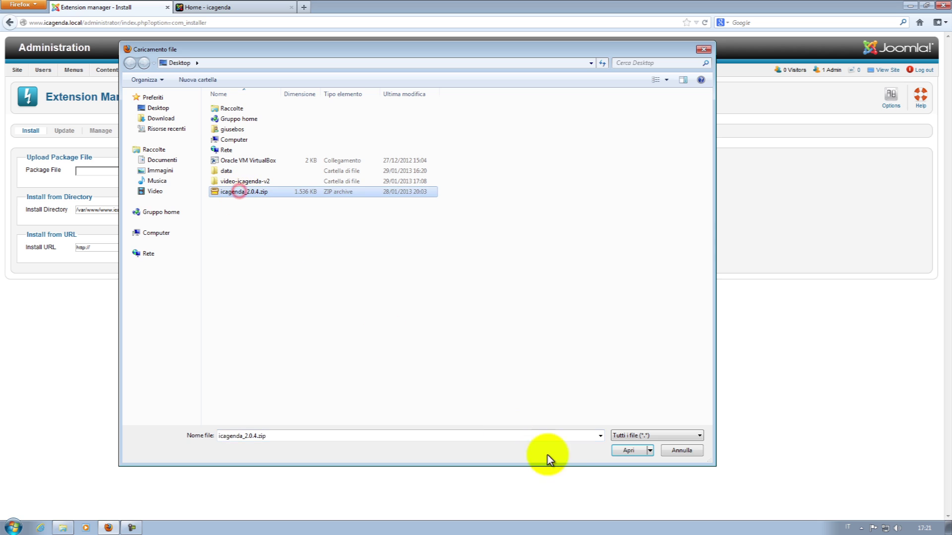
{"action": "left_click", "coordinate": [622, 451]}
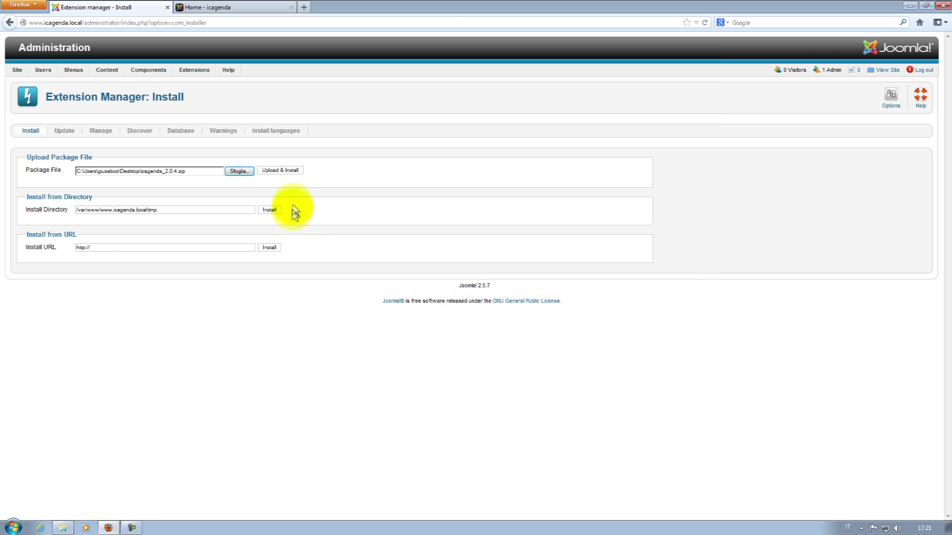
{"action": "left_click", "coordinate": [289, 171]}
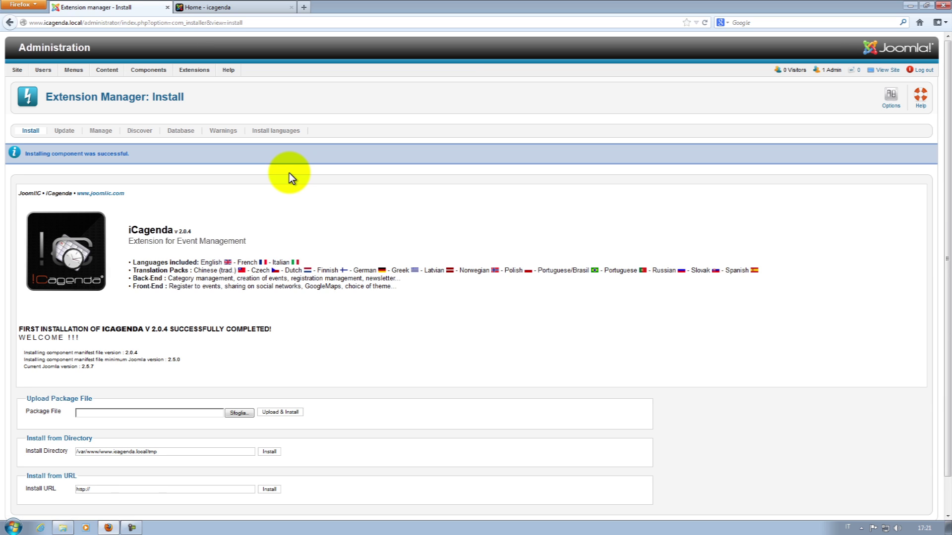
{"action": "mouse_move", "coordinate": [163, 68]}
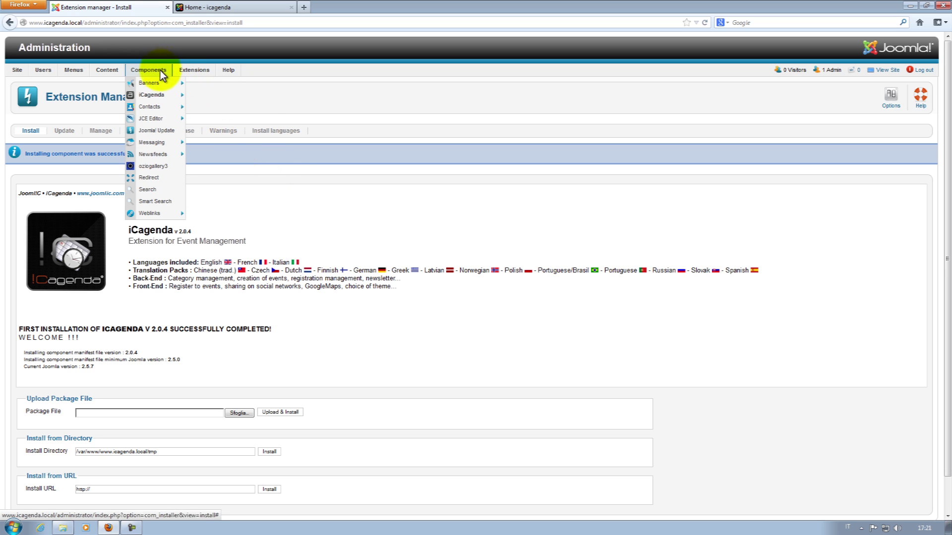
{"action": "left_click", "coordinate": [160, 95]}
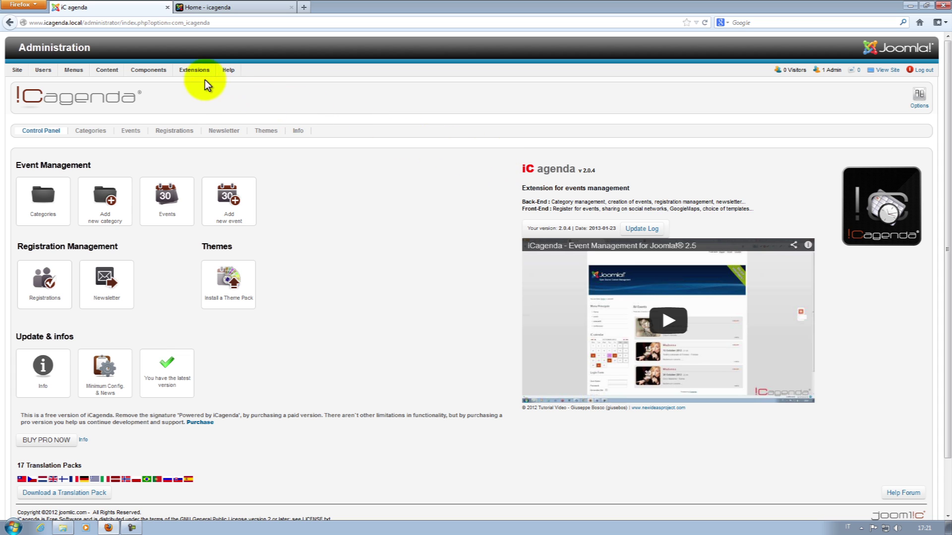
Open the iC calendar module for editing and assign it to position-7 (Left top) of the beez_20 template.
{"action": "mouse_move", "coordinate": [198, 74]}
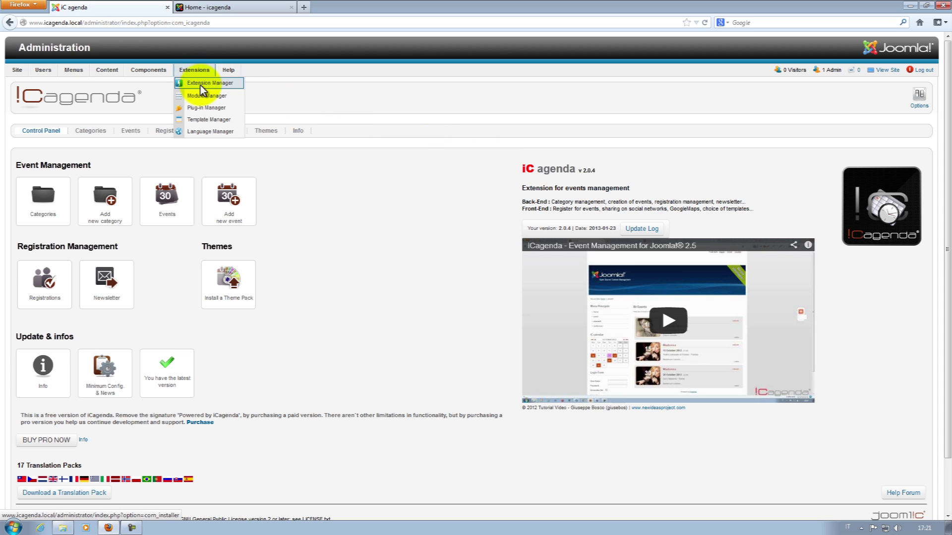
{"action": "left_click", "coordinate": [200, 96]}
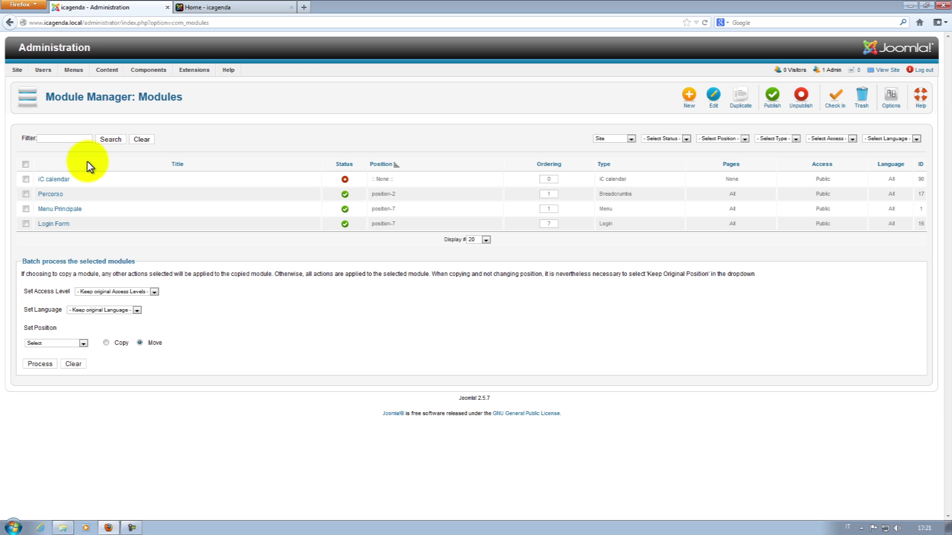
{"action": "left_click", "coordinate": [60, 179]}
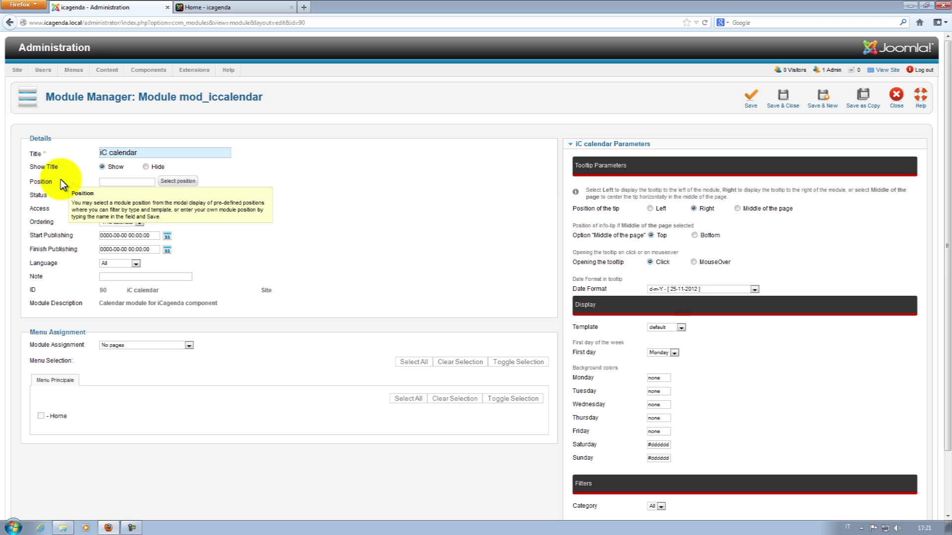
{"action": "left_click", "coordinate": [172, 184]}
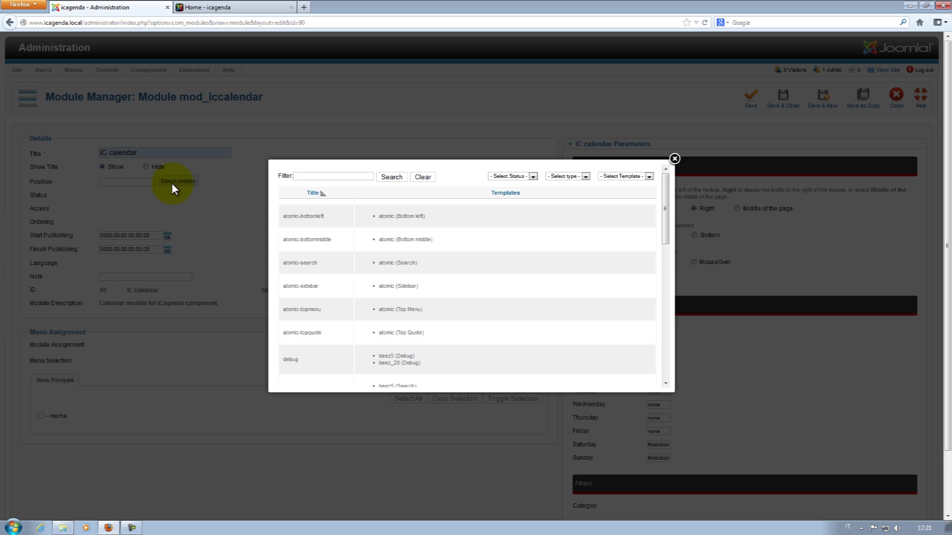
{"action": "left_click", "coordinate": [649, 177]}
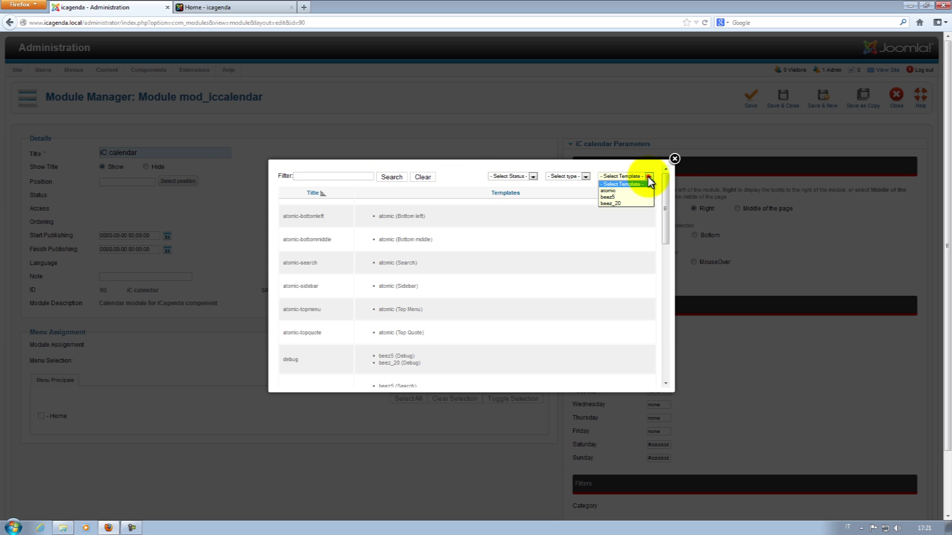
{"action": "left_click", "coordinate": [639, 202]}
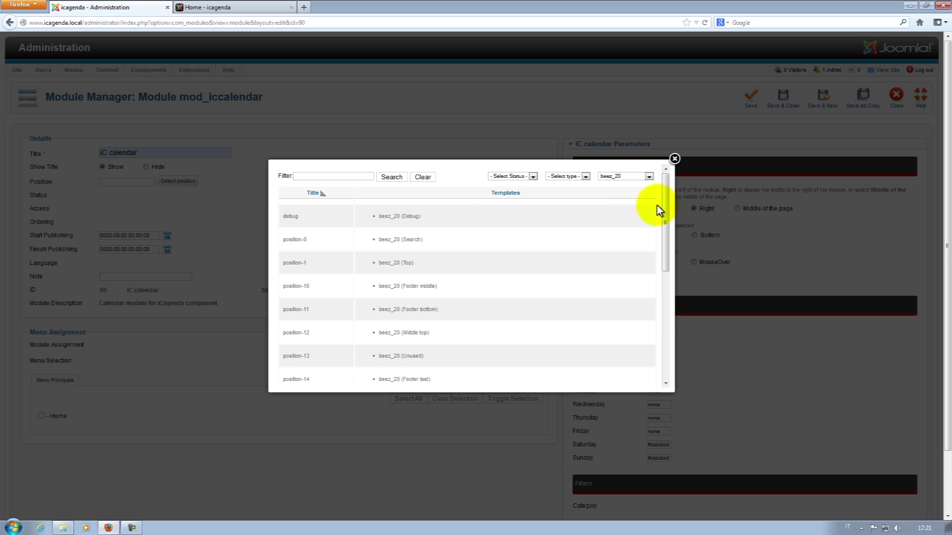
{"action": "left_click_drag", "start_coordinate": [664, 208], "coordinate": [665, 305]}
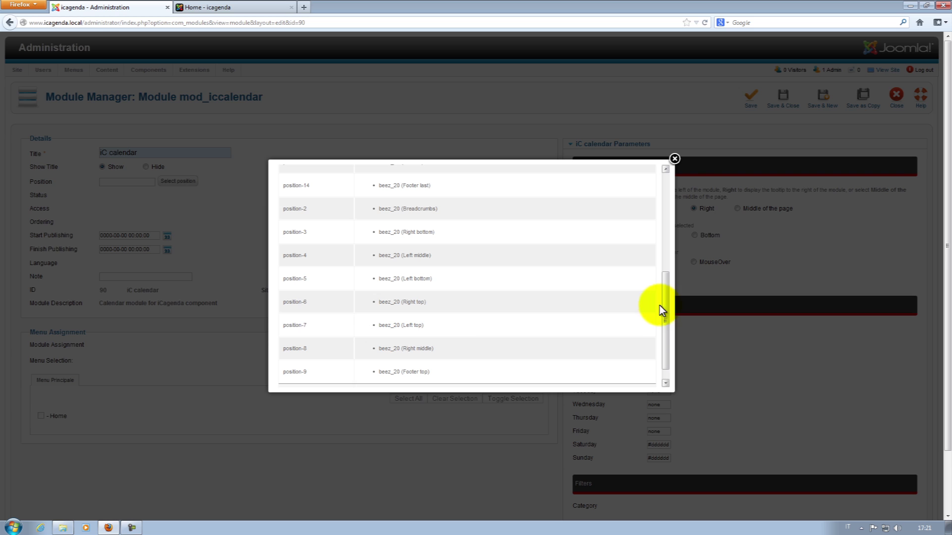
{"action": "left_click", "coordinate": [289, 327]}
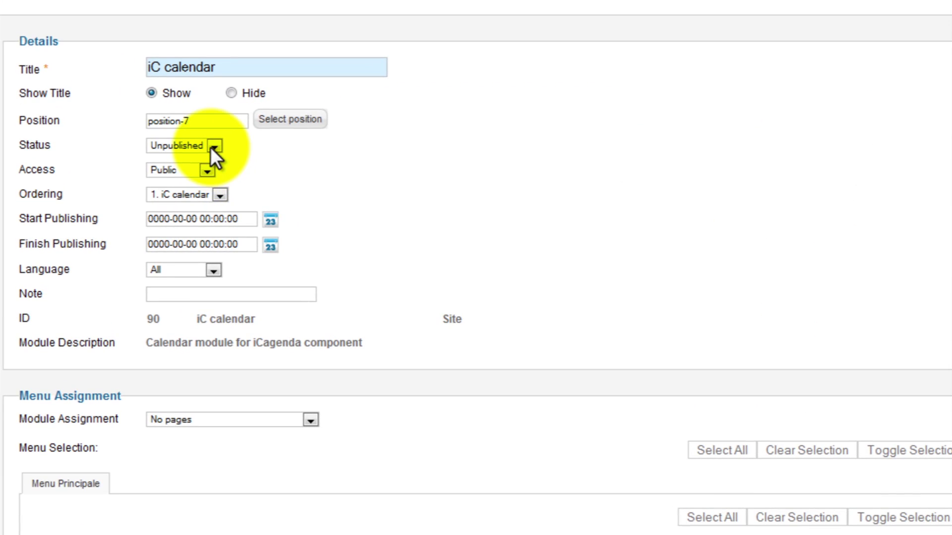
Set the iC calendar module's status to Published and its module assignment to On all pages.
{"action": "left_click", "coordinate": [213, 146]}
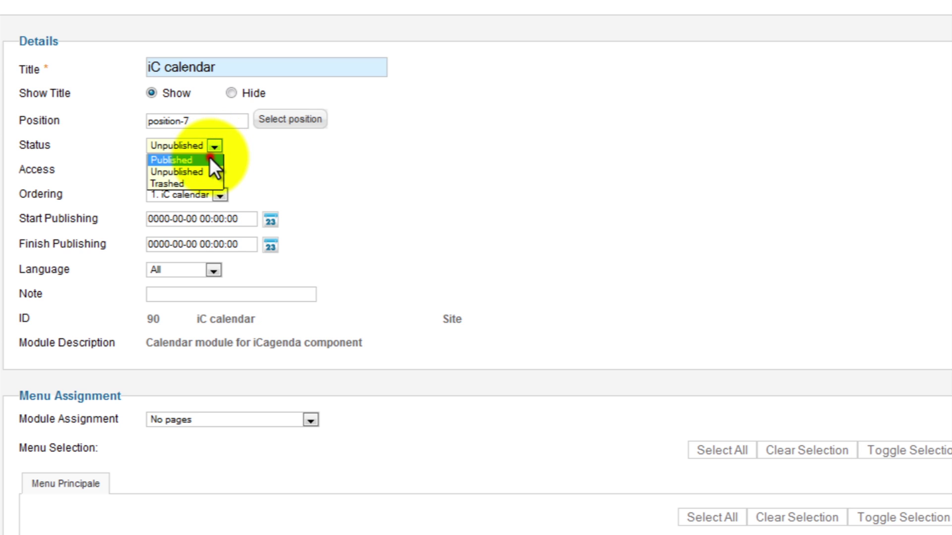
{"action": "left_click", "coordinate": [209, 158]}
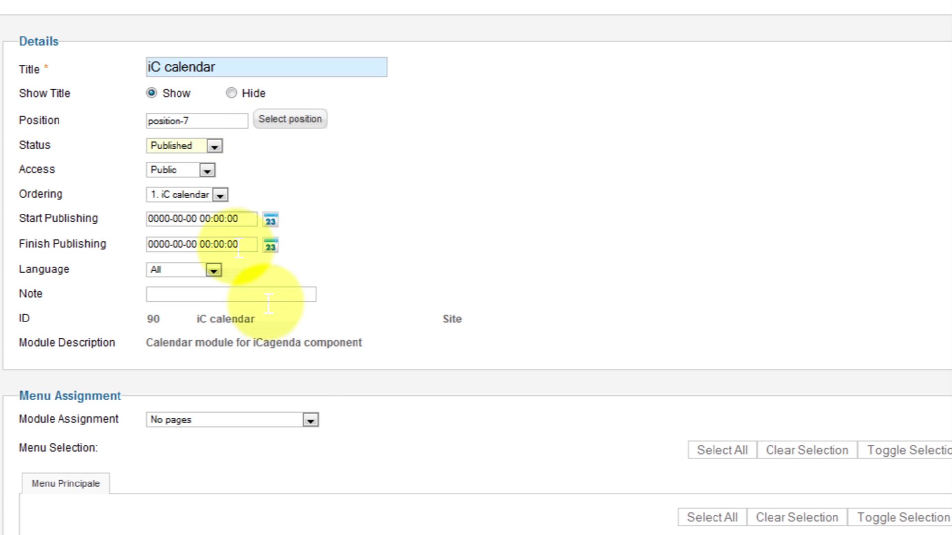
{"action": "left_click", "coordinate": [309, 419]}
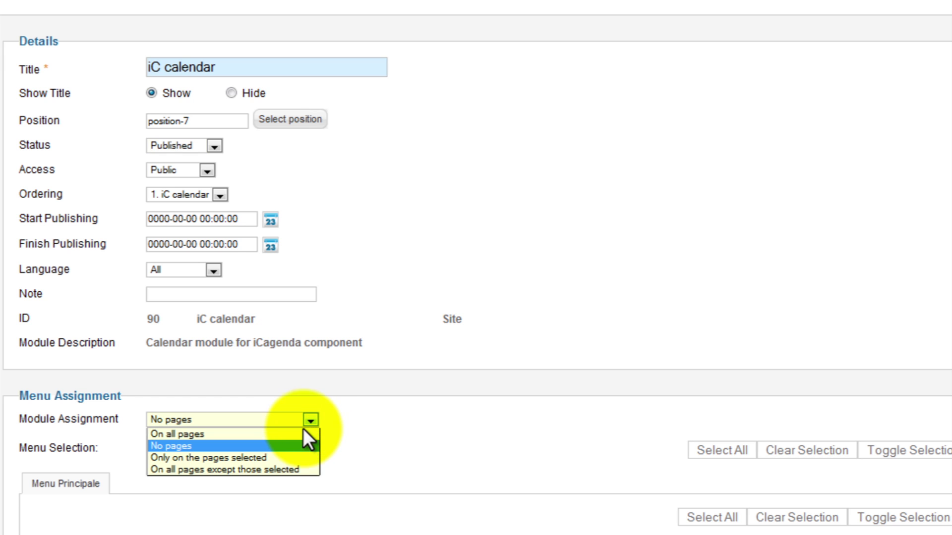
{"action": "left_click", "coordinate": [302, 434]}
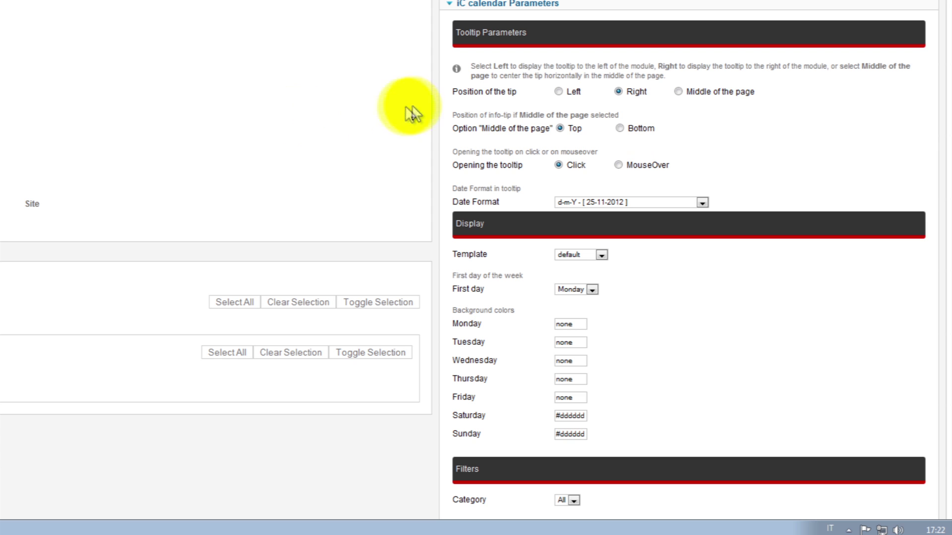
Set the calendar's tooltip date format to d B Y and its template to ic_rounded, keeping Monday as first day.
{"action": "mouse_move", "coordinate": [489, 97]}
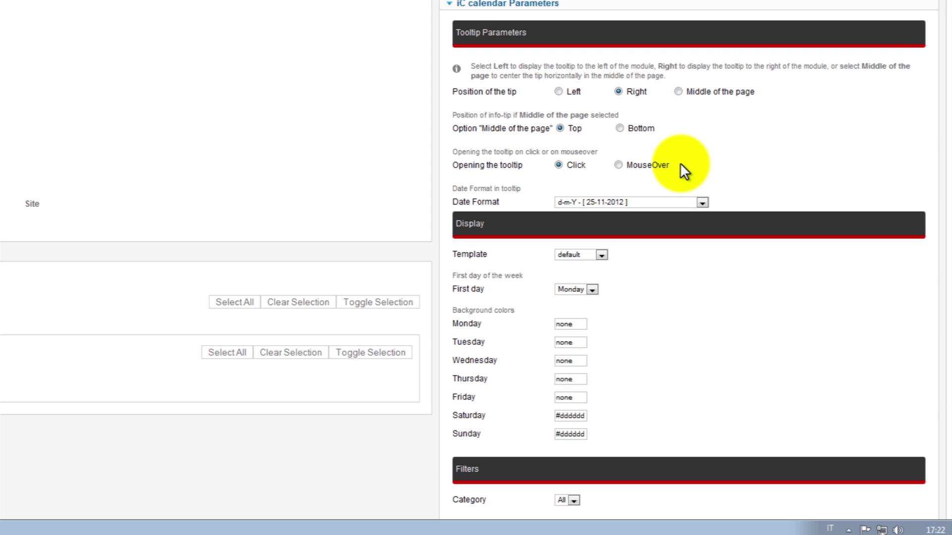
{"action": "left_click", "coordinate": [702, 203]}
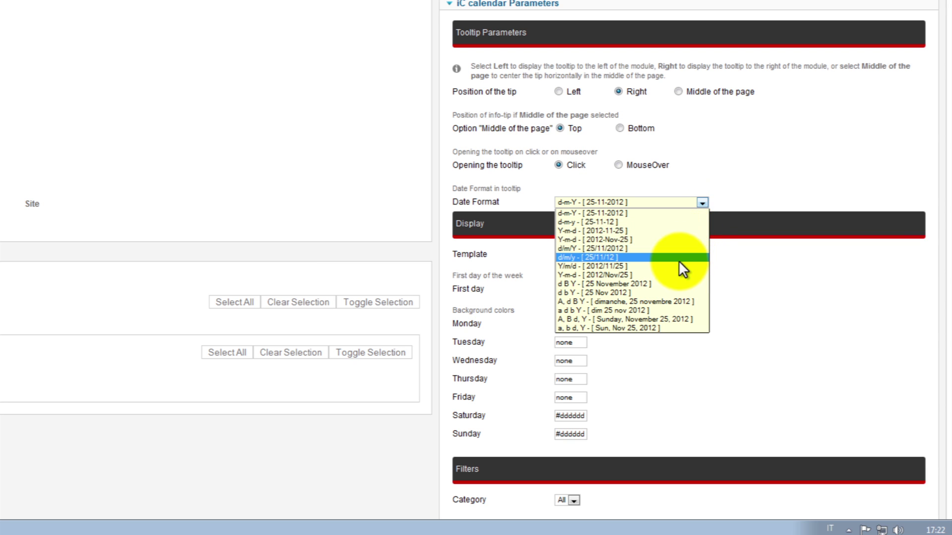
{"action": "left_click", "coordinate": [667, 283]}
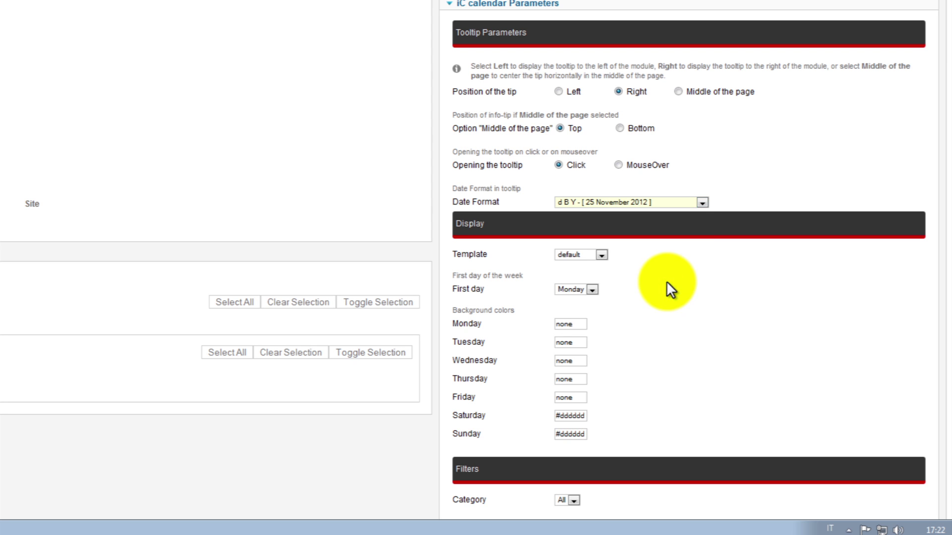
{"action": "mouse_move", "coordinate": [513, 256]}
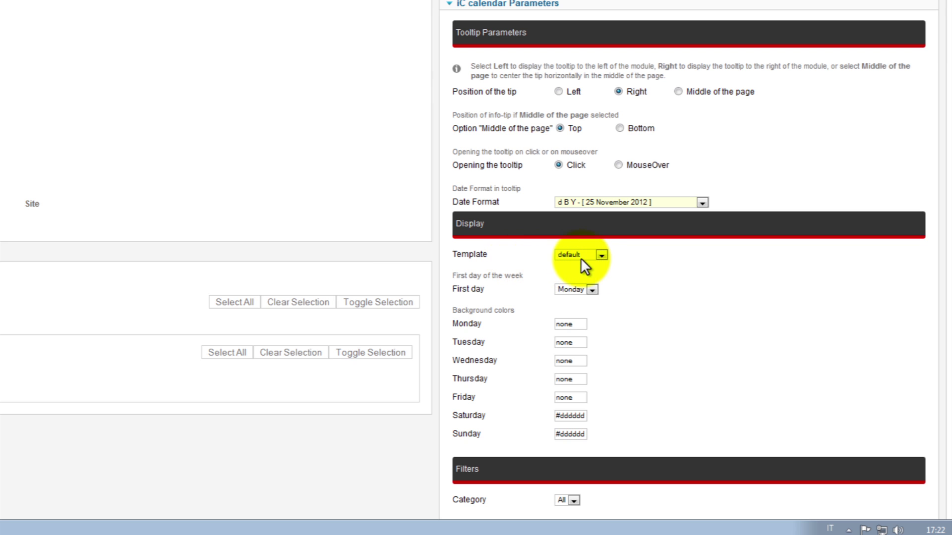
{"action": "left_click", "coordinate": [602, 254]}
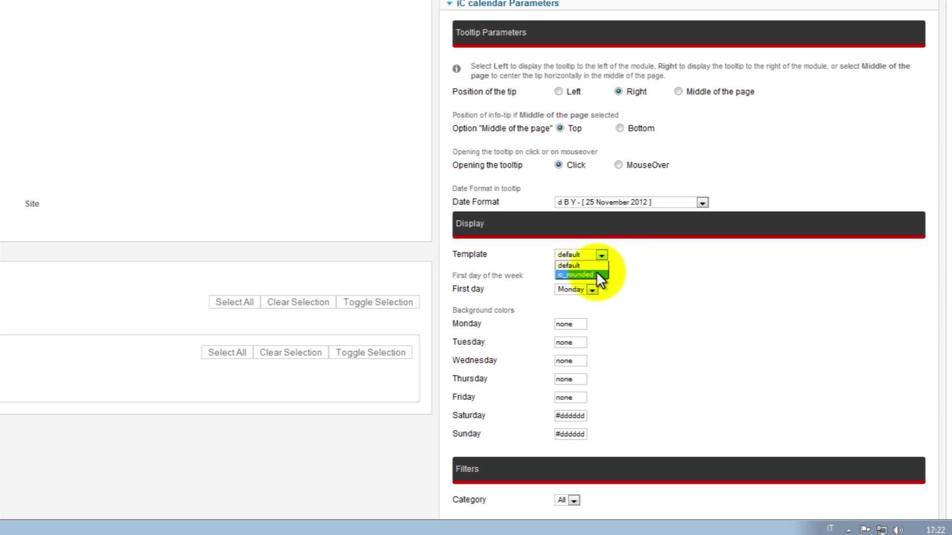
{"action": "left_click", "coordinate": [596, 275]}
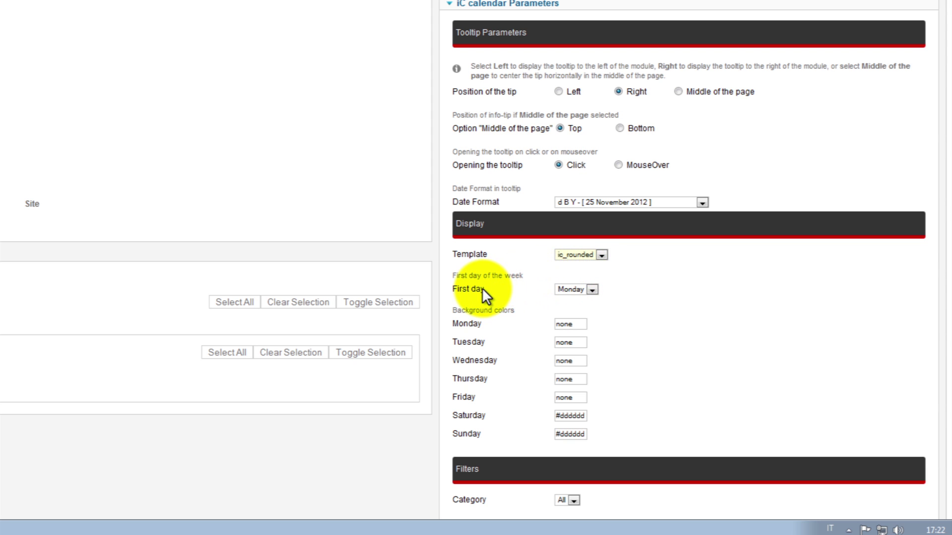
{"action": "left_click", "coordinate": [592, 290]}
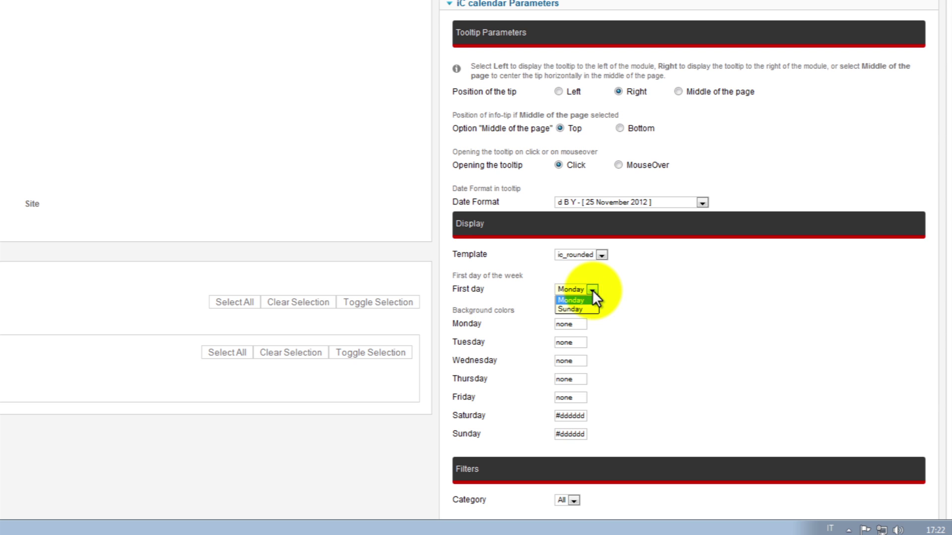
{"action": "left_click", "coordinate": [592, 289]}
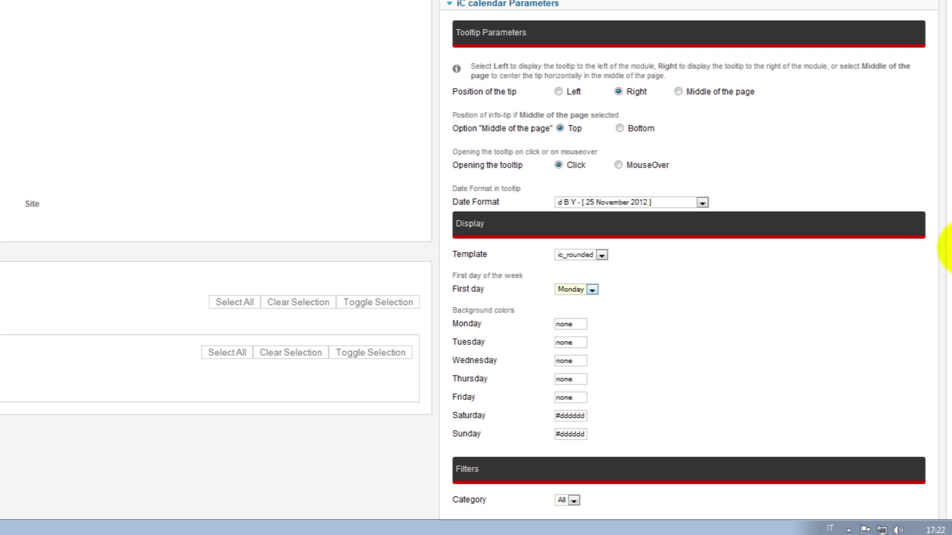
Save and close the iC calendar module, and switch to the site's front-end home page.
{"action": "scroll", "coordinate": [947, 248], "scroll_direction": "down", "scroll_amount": 3}
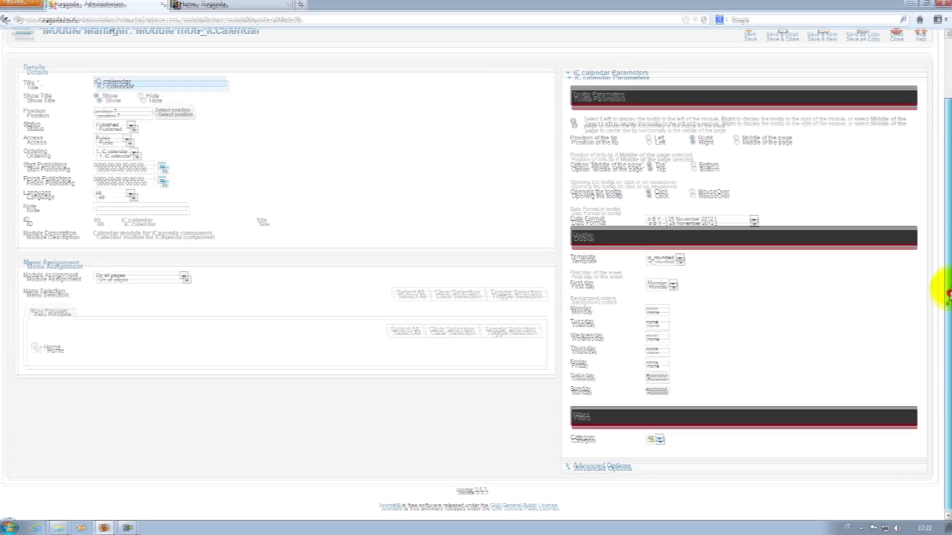
{"action": "left_click_drag", "start_coordinate": [948, 294], "coordinate": [948, 245]}
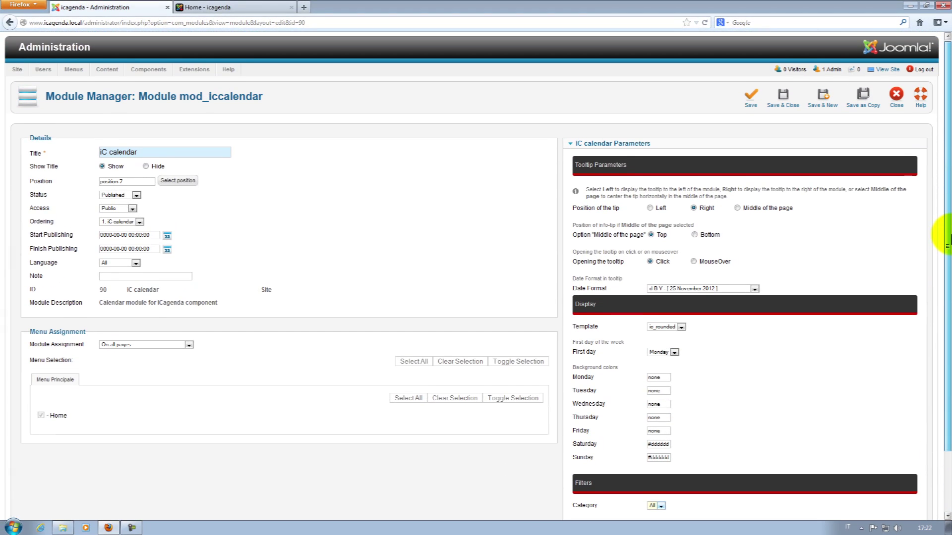
{"action": "left_click", "coordinate": [789, 104]}
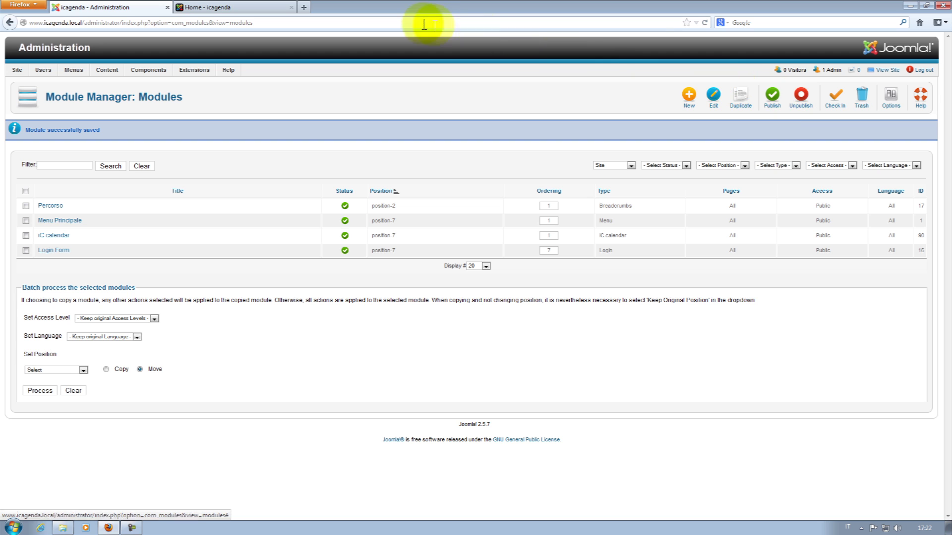
{"action": "left_click", "coordinate": [266, 7]}
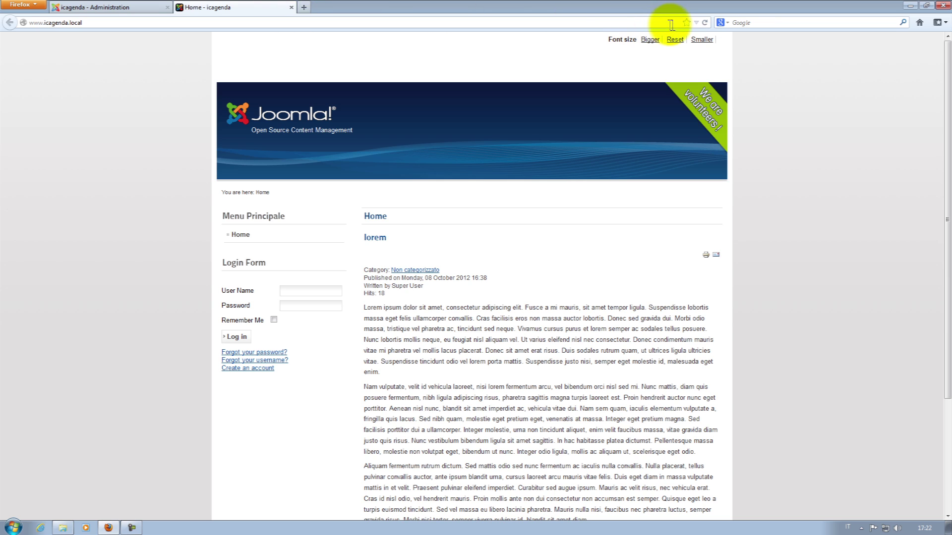
Reload the site's front-end home page and examine the info notice shown in the iC calendar module.
{"action": "left_click", "coordinate": [705, 23]}
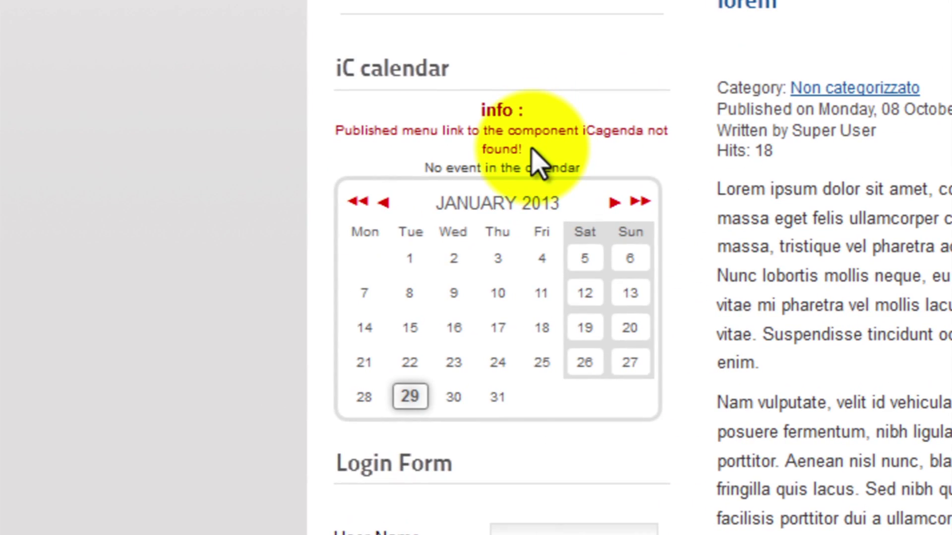
{"action": "left_click", "coordinate": [340, 106]}
{"action": "left_click_drag", "start_coordinate": [408, 112], "coordinate": [550, 141]}
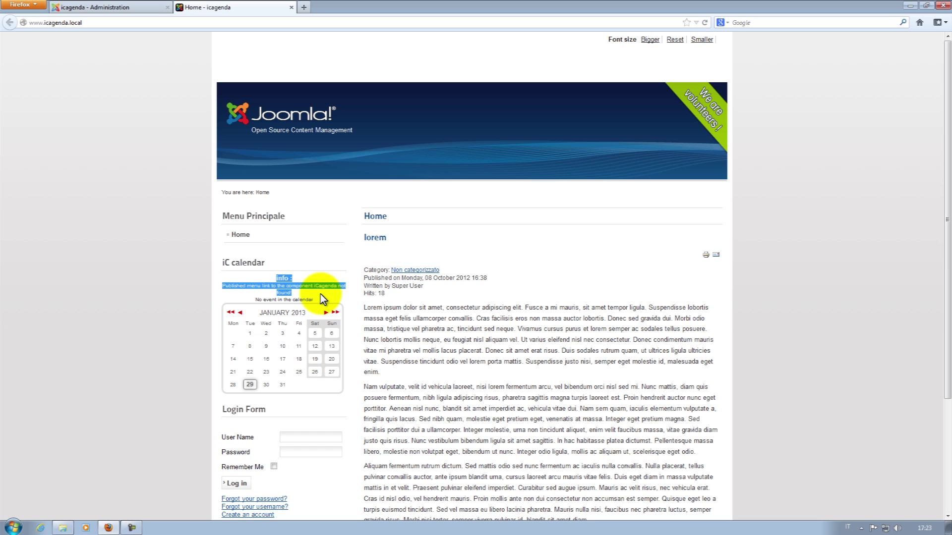
{"action": "left_click", "coordinate": [320, 294]}
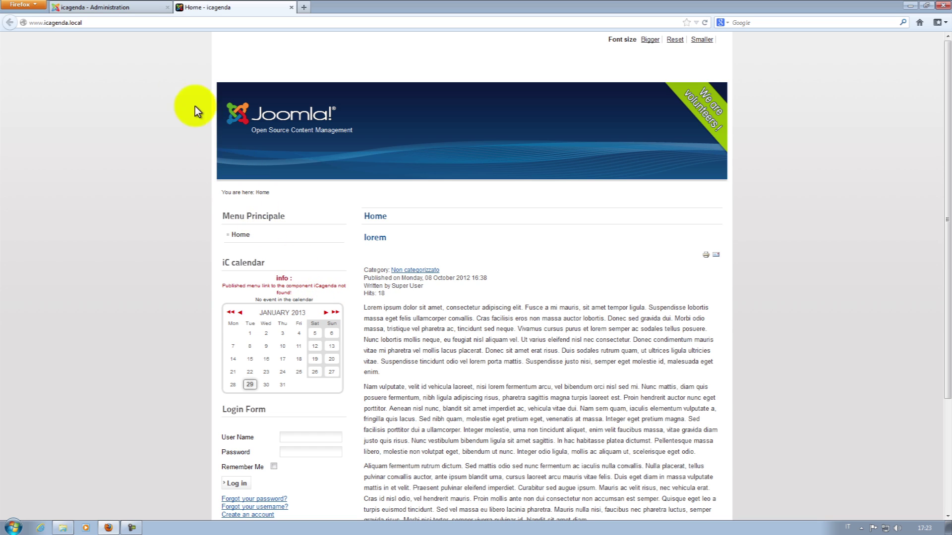
Return to the Joomla! administration and add a Menu Principale item of the iCagenda type List of events.
{"action": "left_click", "coordinate": [116, 9]}
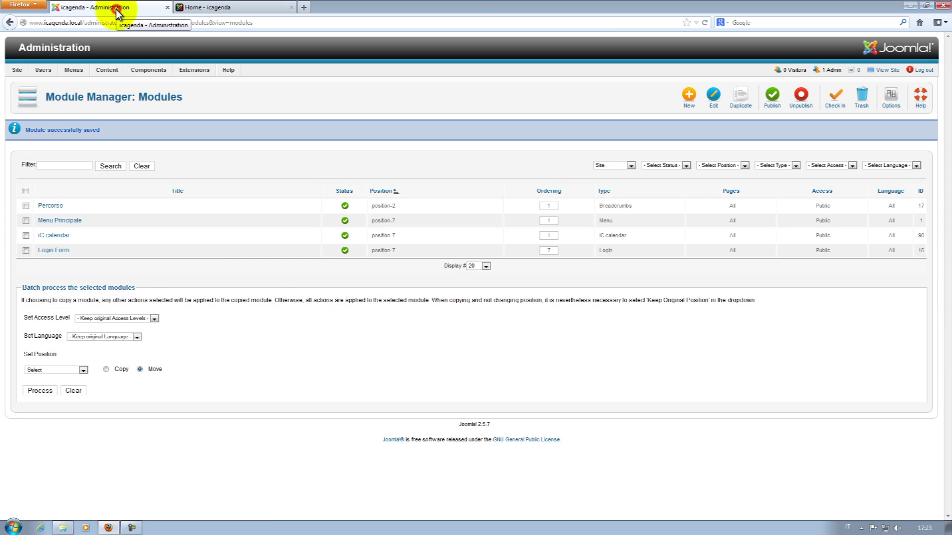
{"action": "mouse_move", "coordinate": [77, 71]}
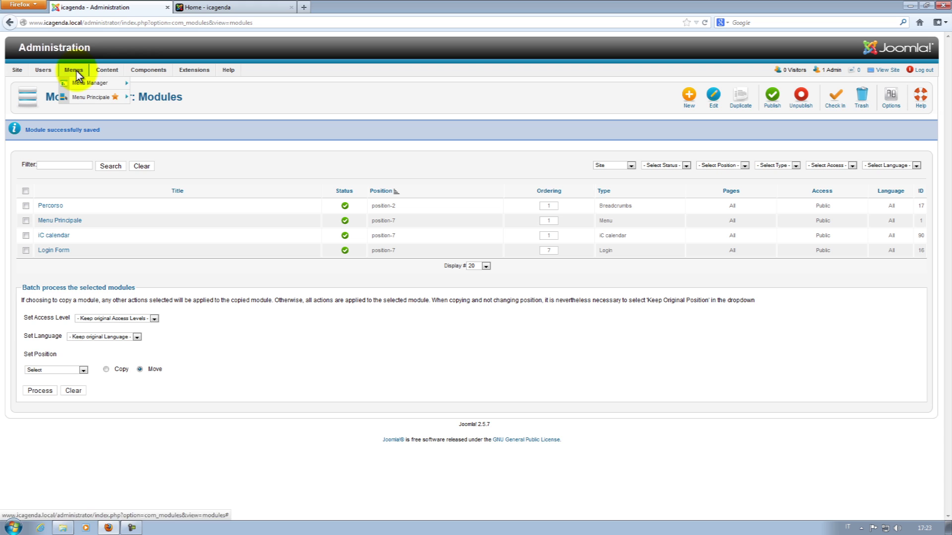
{"action": "mouse_move", "coordinate": [82, 96]}
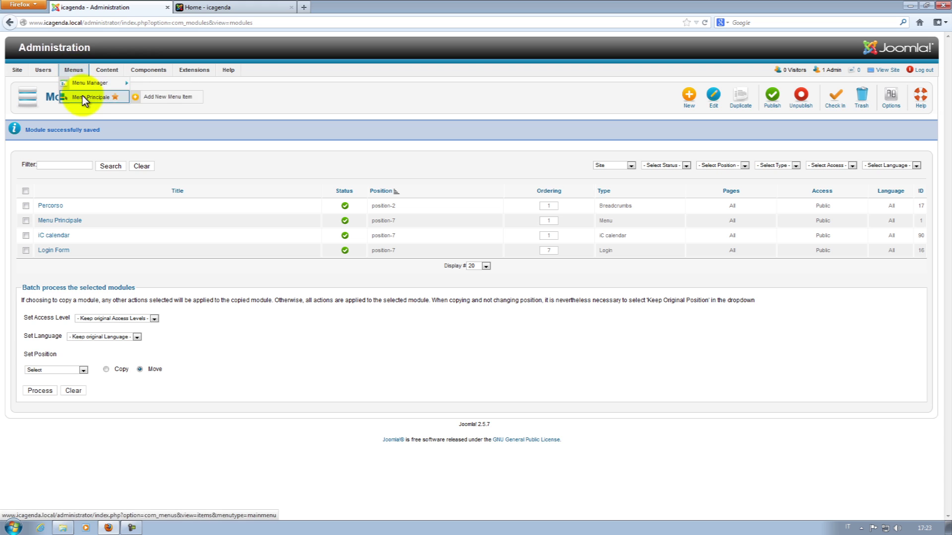
{"action": "left_click", "coordinate": [157, 98]}
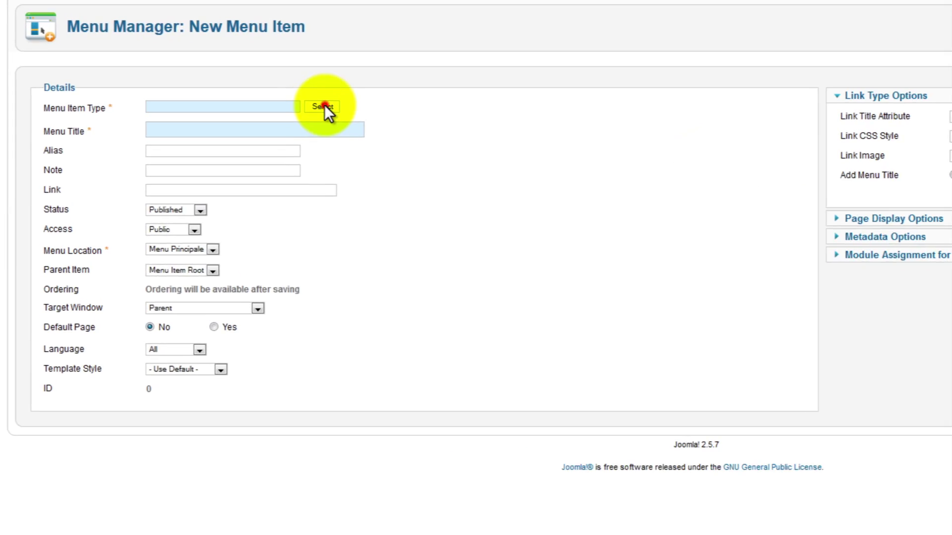
{"action": "left_click", "coordinate": [218, 152]}
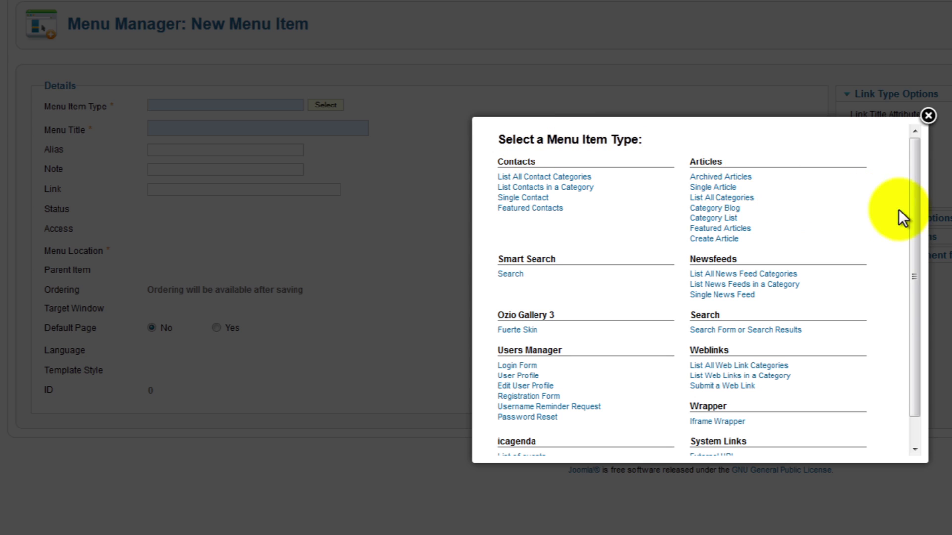
{"action": "left_click_drag", "start_coordinate": [911, 212], "coordinate": [915, 260]}
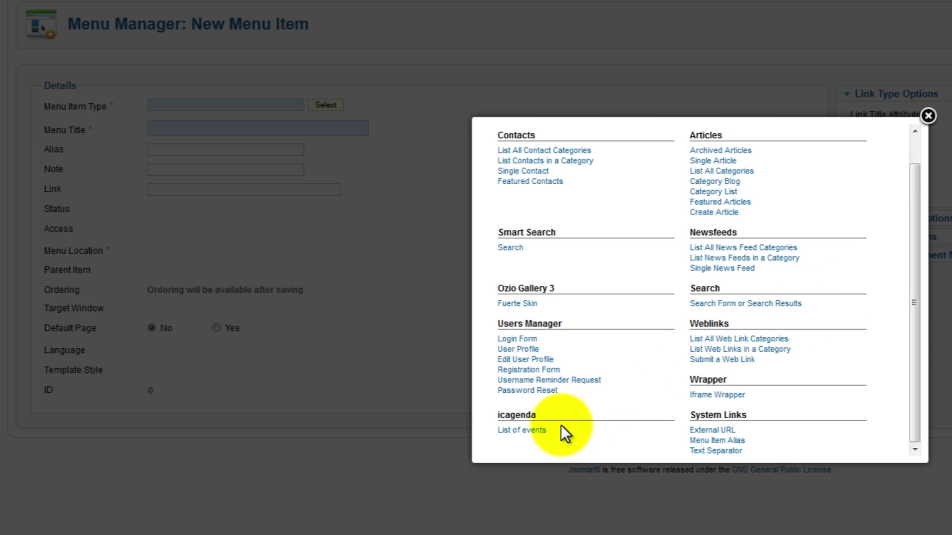
{"action": "left_click", "coordinate": [536, 431]}
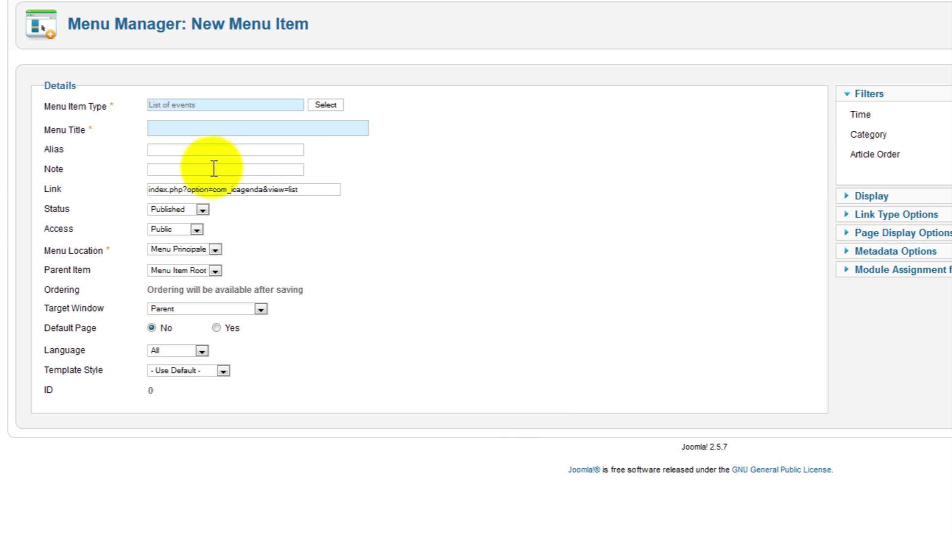
Title the new menu item "all events".
{"action": "left_click", "coordinate": [186, 133]}
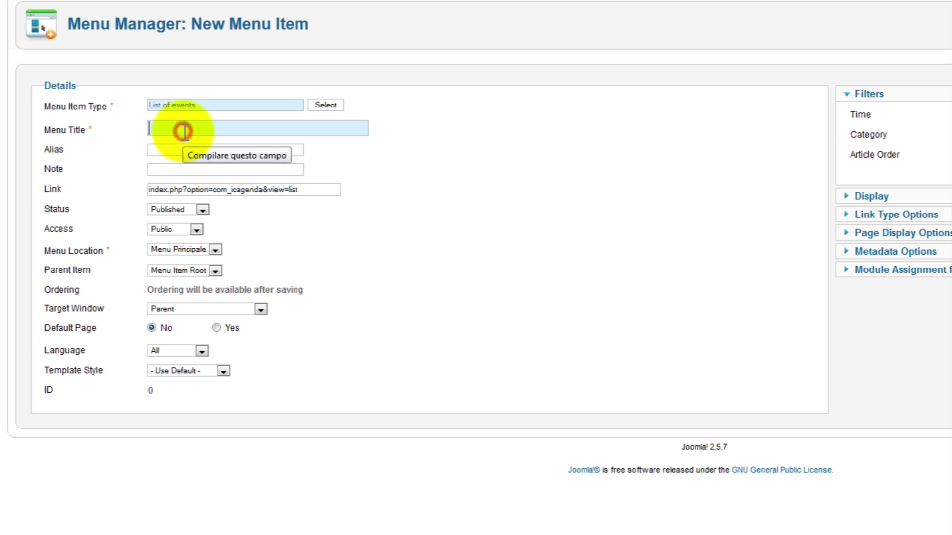
{"action": "type", "text": "all"}
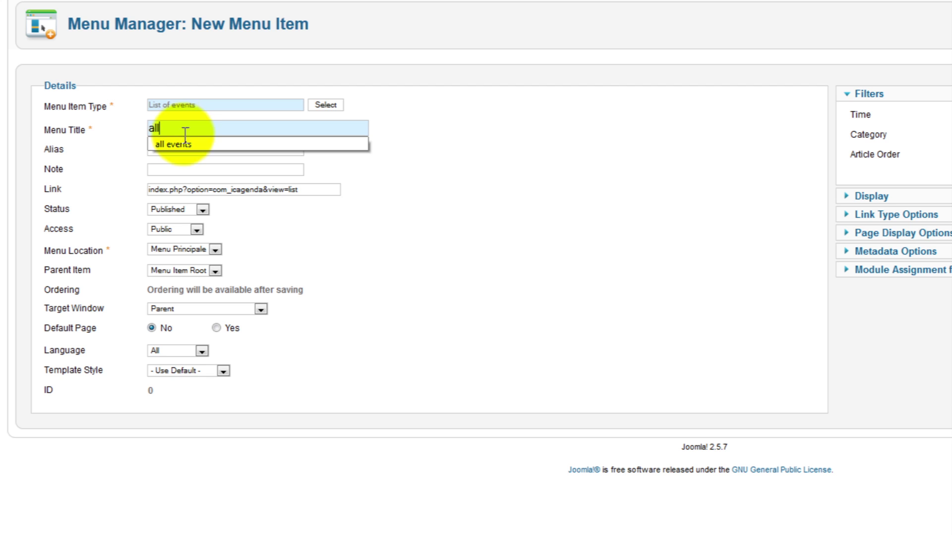
{"action": "left_click", "coordinate": [180, 143]}
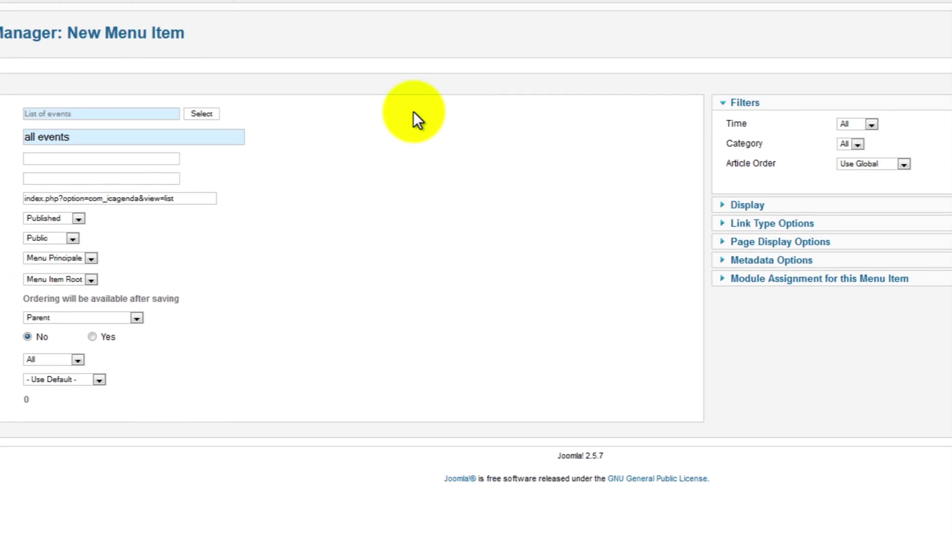
Review the menu item's Time, Category and Article Order filter choices, keeping All, All and Use Global.
{"action": "mouse_move", "coordinate": [439, 152]}
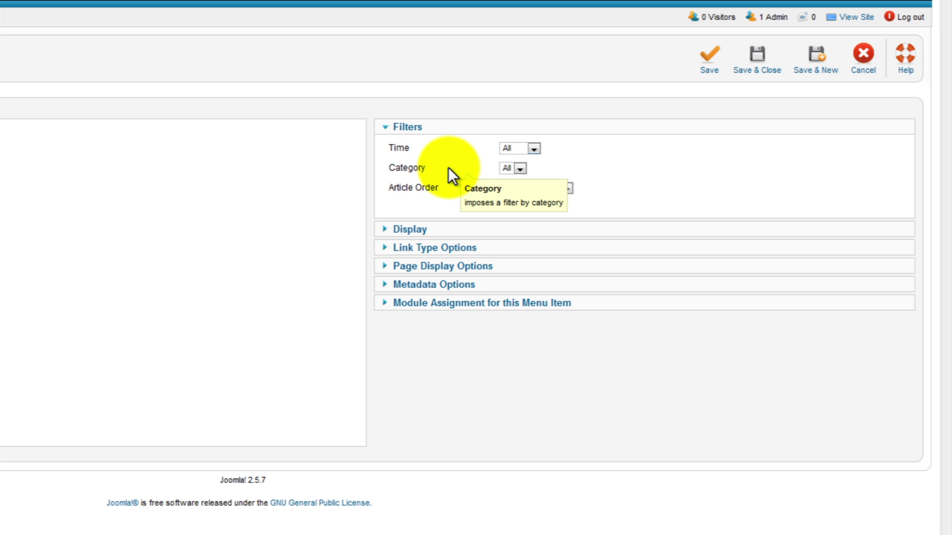
{"action": "left_click", "coordinate": [533, 149]}
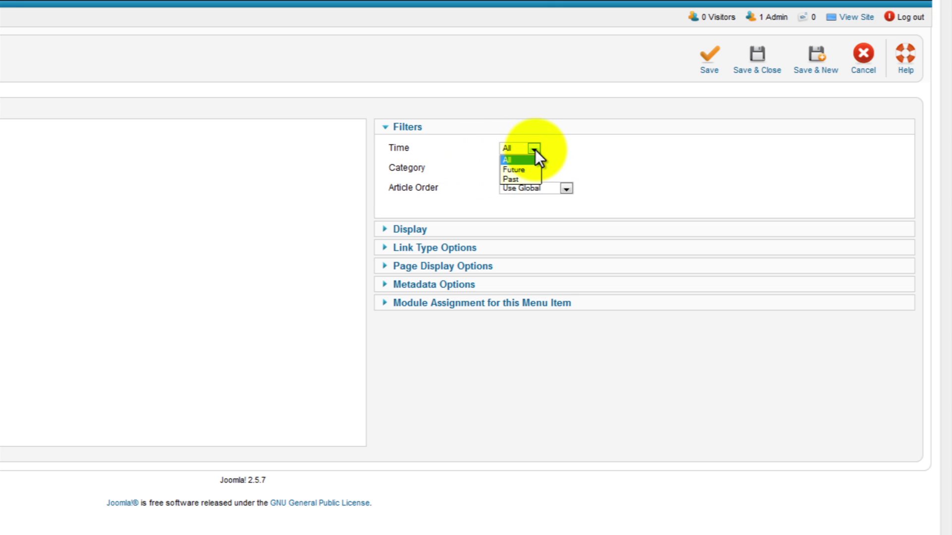
{"action": "left_click", "coordinate": [535, 150]}
{"action": "mouse_move", "coordinate": [434, 169]}
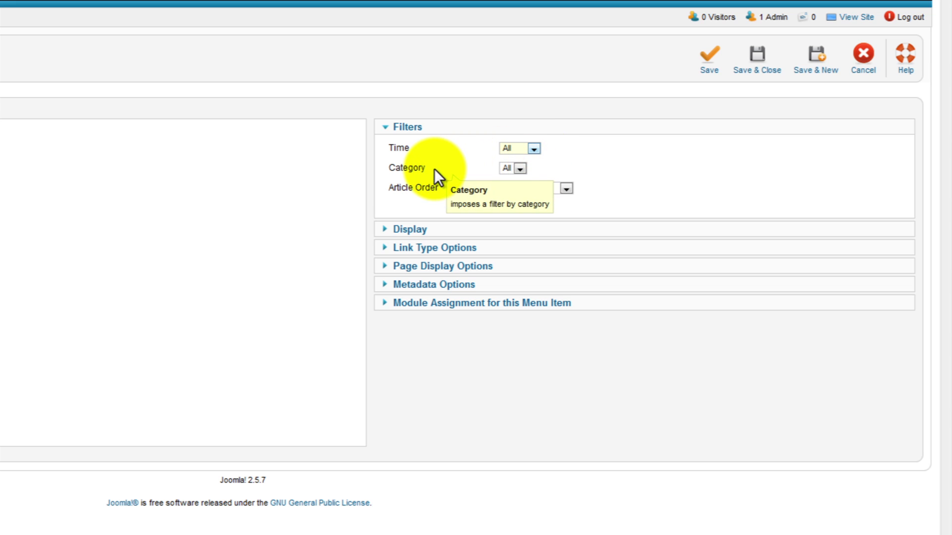
{"action": "left_click", "coordinate": [519, 169]}
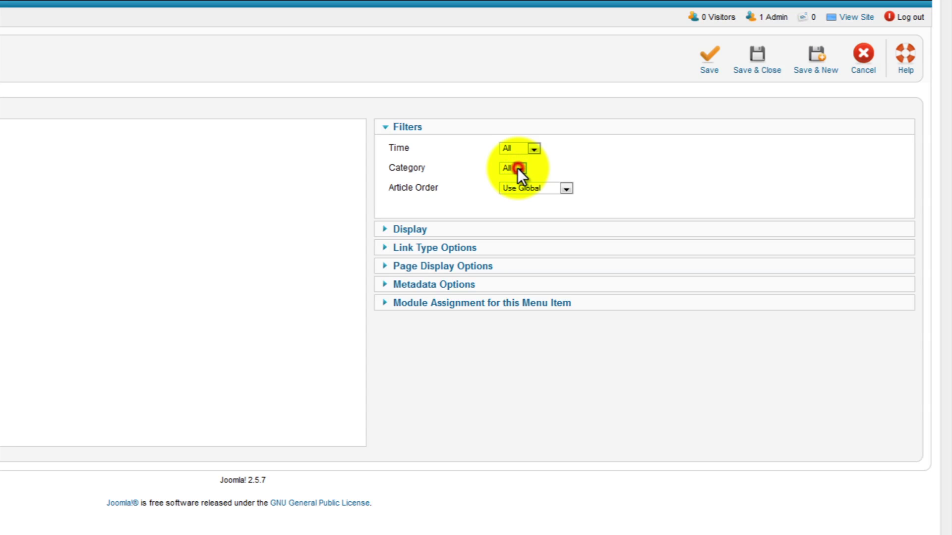
{"action": "mouse_move", "coordinate": [447, 193]}
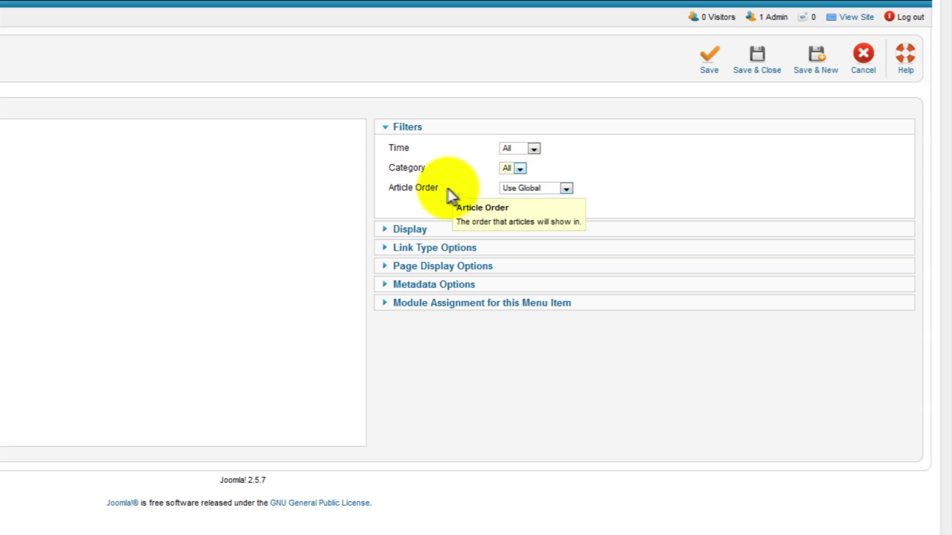
{"action": "left_click", "coordinate": [565, 188]}
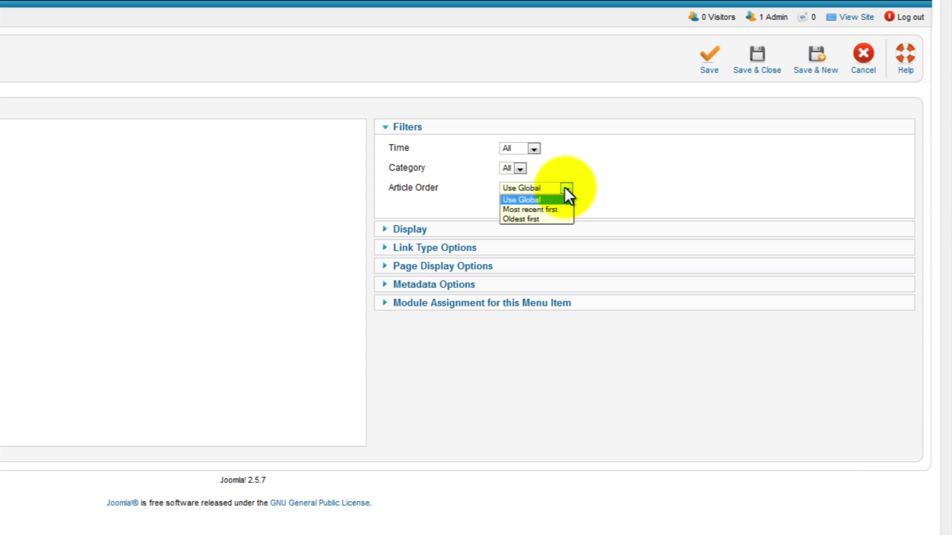
{"action": "left_click", "coordinate": [566, 188]}
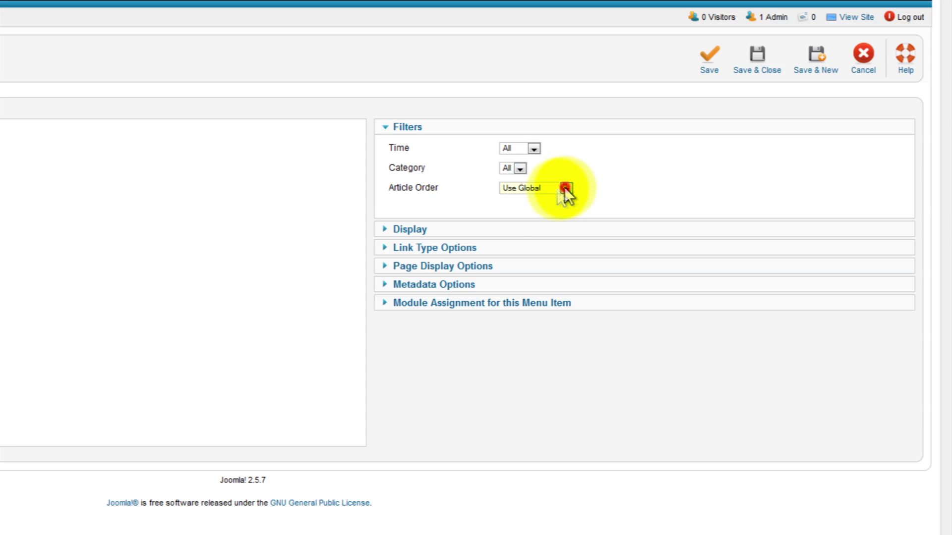
Set the menu item's display theme to ic_rounded and its date format to "dimanche, 25 novembre 2012".
{"action": "left_click", "coordinate": [420, 229]}
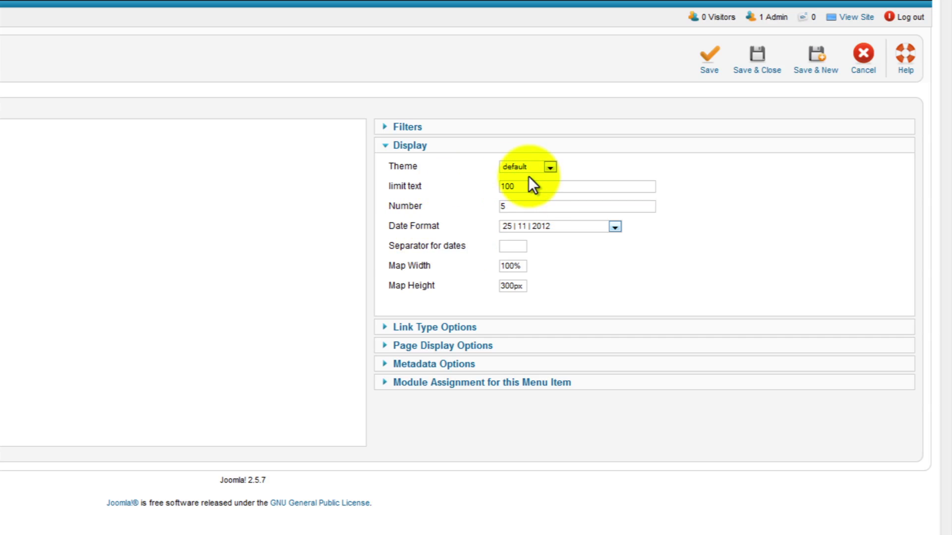
{"action": "left_click", "coordinate": [548, 168]}
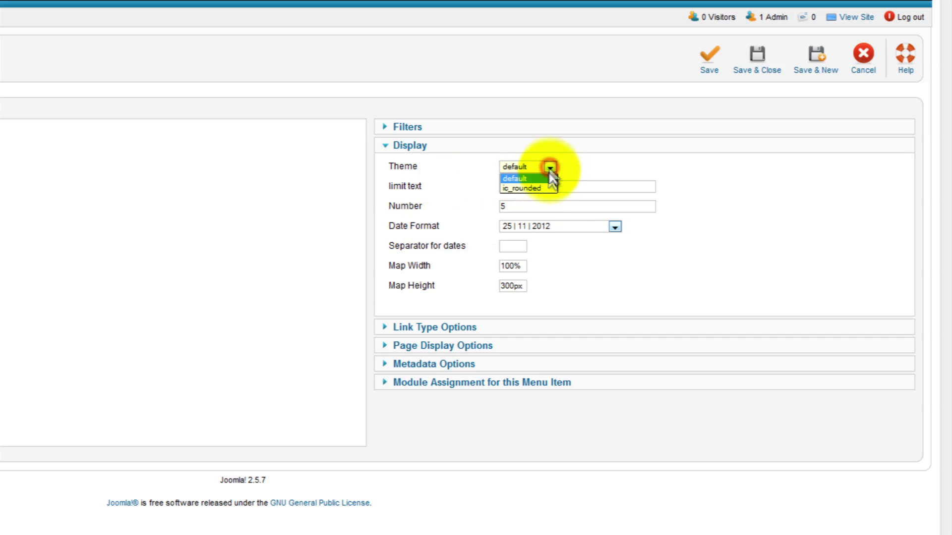
{"action": "left_click", "coordinate": [546, 187]}
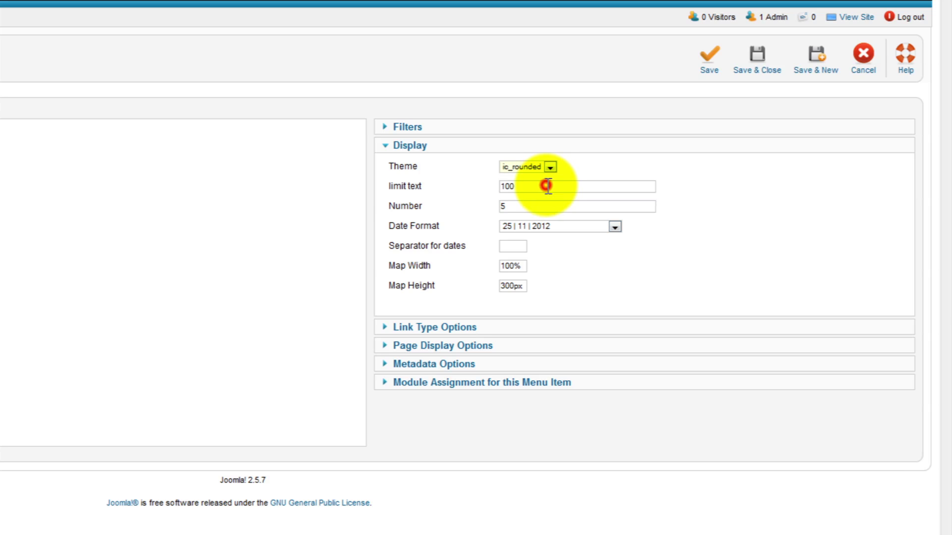
{"action": "mouse_move", "coordinate": [436, 189]}
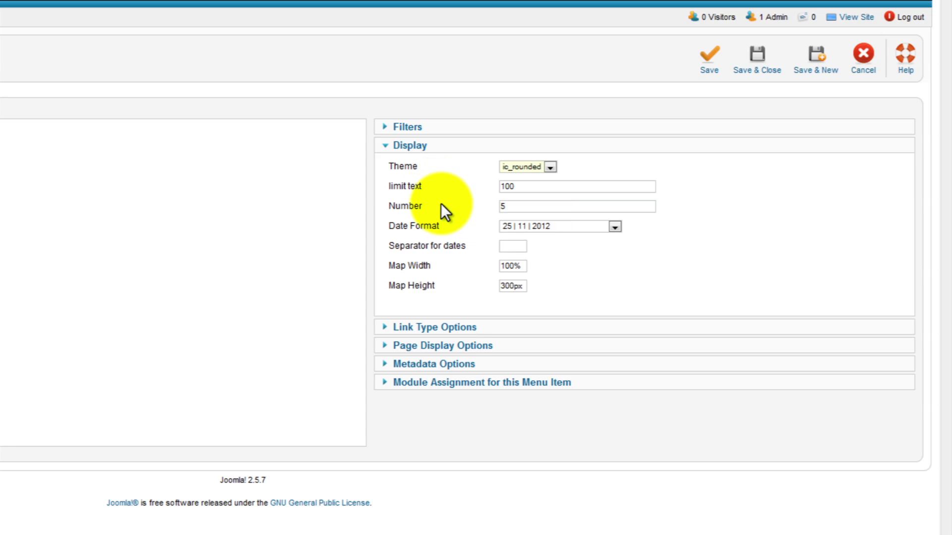
{"action": "mouse_move", "coordinate": [440, 206]}
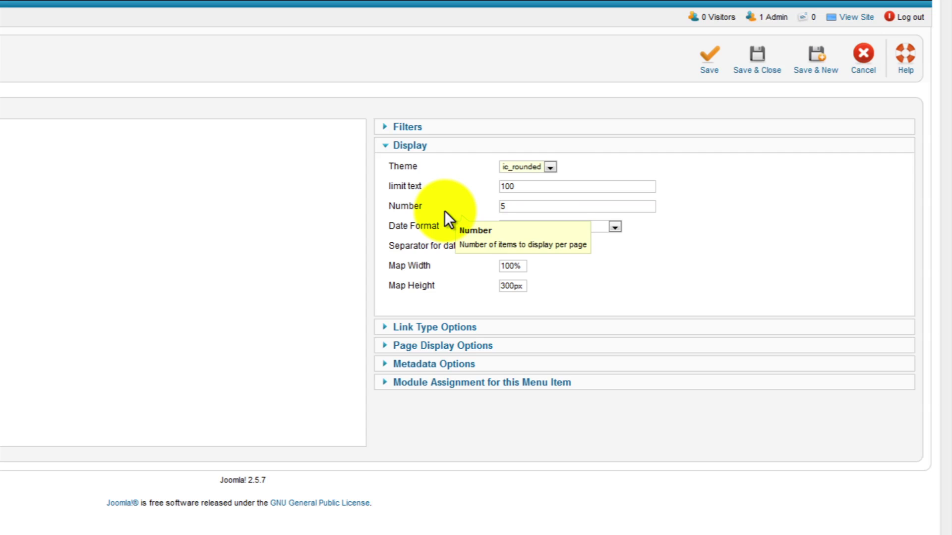
{"action": "mouse_move", "coordinate": [450, 221]}
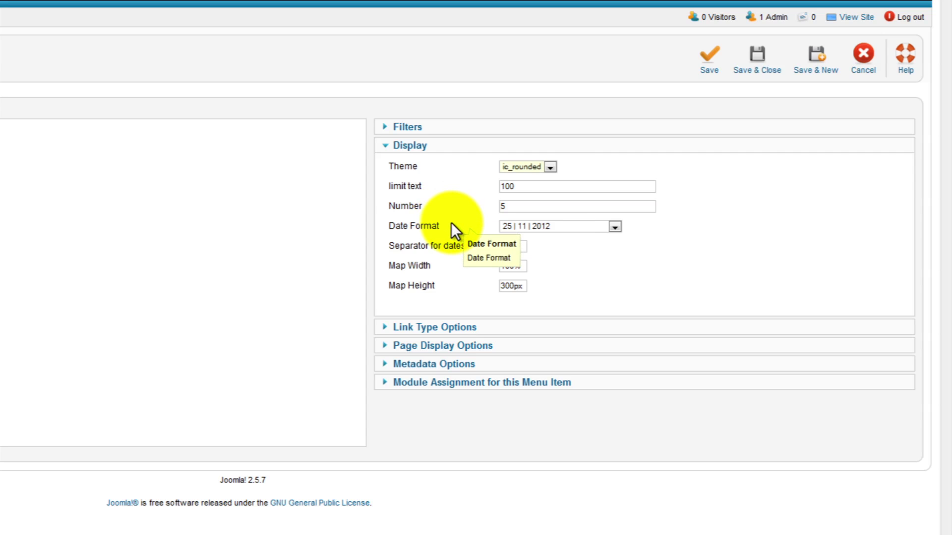
{"action": "left_click", "coordinate": [614, 228]}
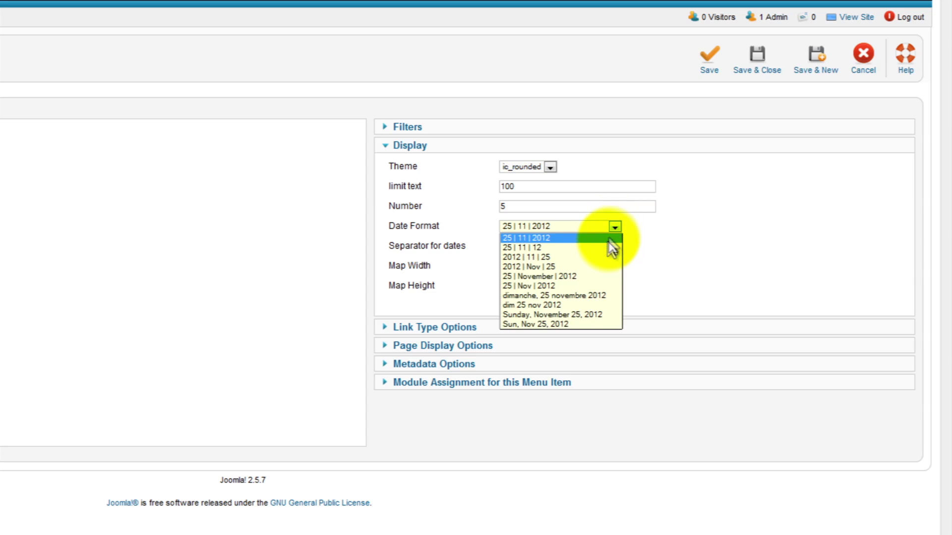
{"action": "left_click", "coordinate": [593, 293]}
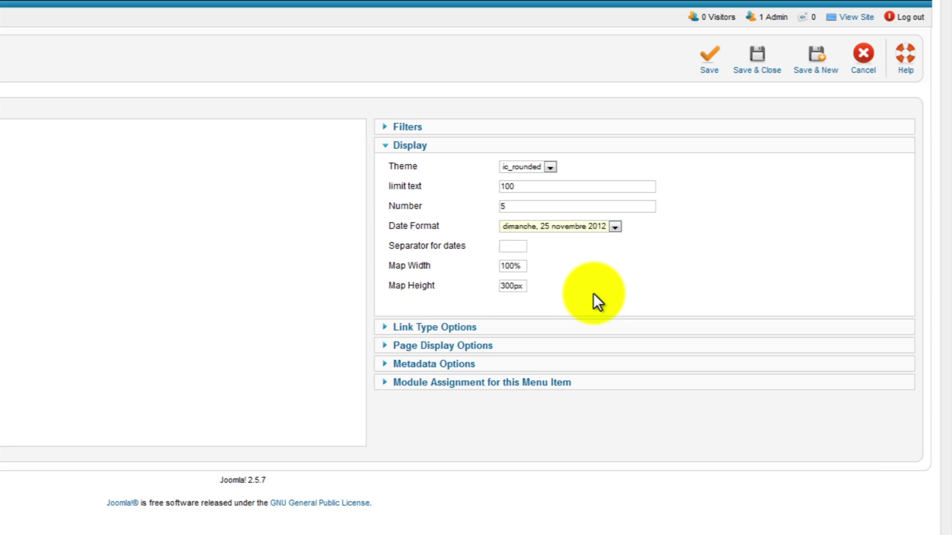
Save and close the "all events" menu item, keeping the date separator empty and the map size at 100% by 300px.
{"action": "mouse_move", "coordinate": [444, 247]}
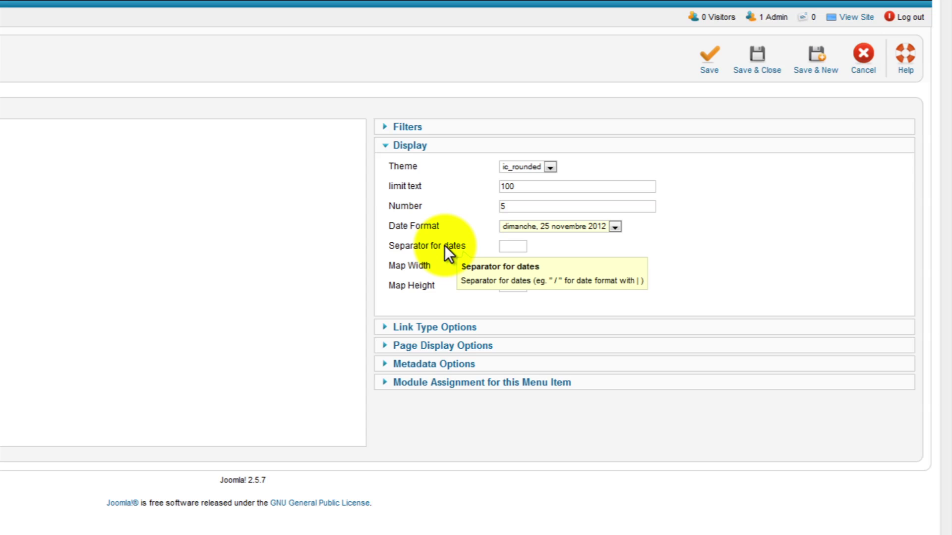
{"action": "mouse_move", "coordinate": [449, 270]}
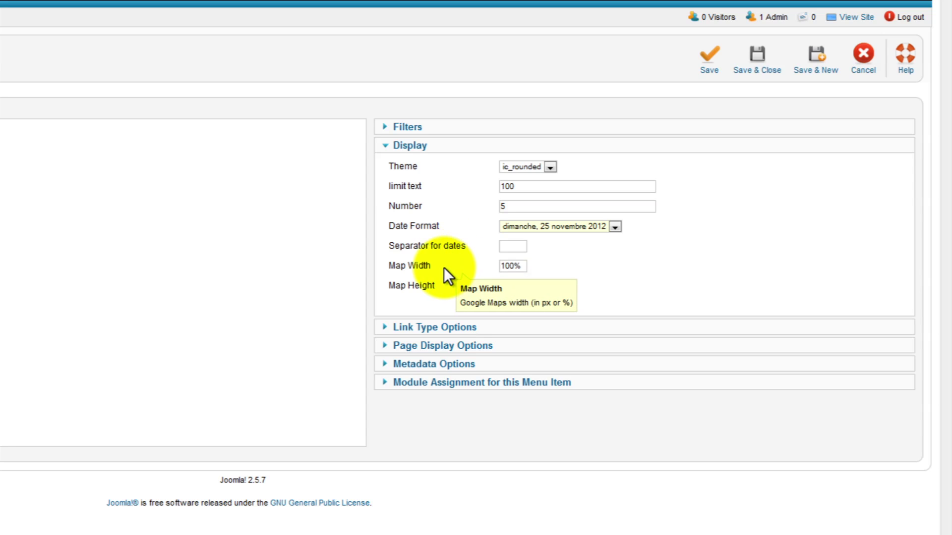
{"action": "mouse_move", "coordinate": [455, 288]}
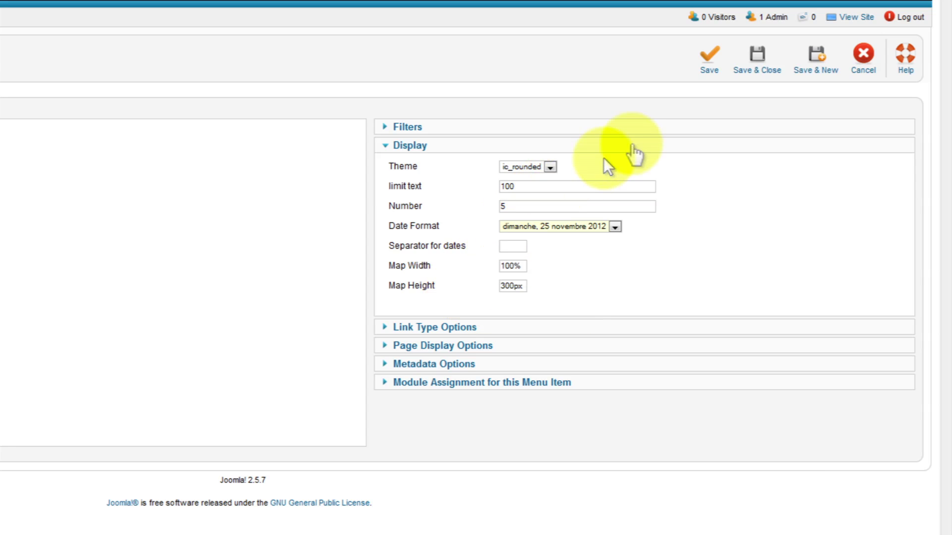
{"action": "left_click", "coordinate": [758, 60]}
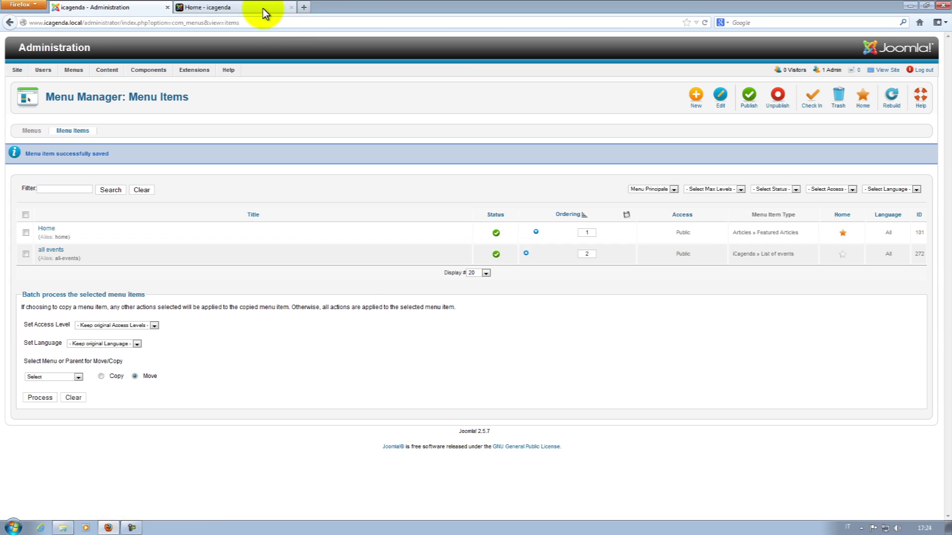
Reload the site's front-end home page and open the "all events" page from Menu Principale.
{"action": "left_click", "coordinate": [262, 8]}
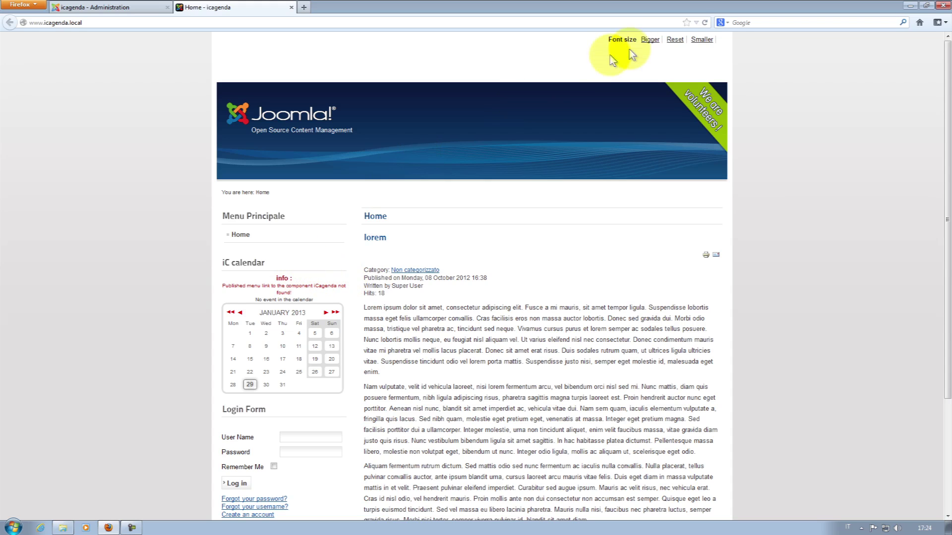
{"action": "left_click", "coordinate": [705, 23]}
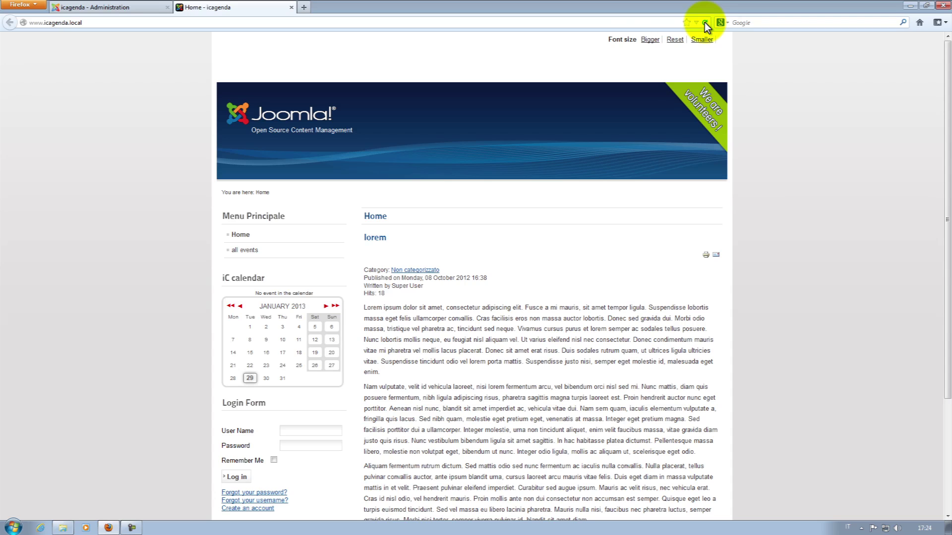
{"action": "left_click", "coordinate": [246, 253]}
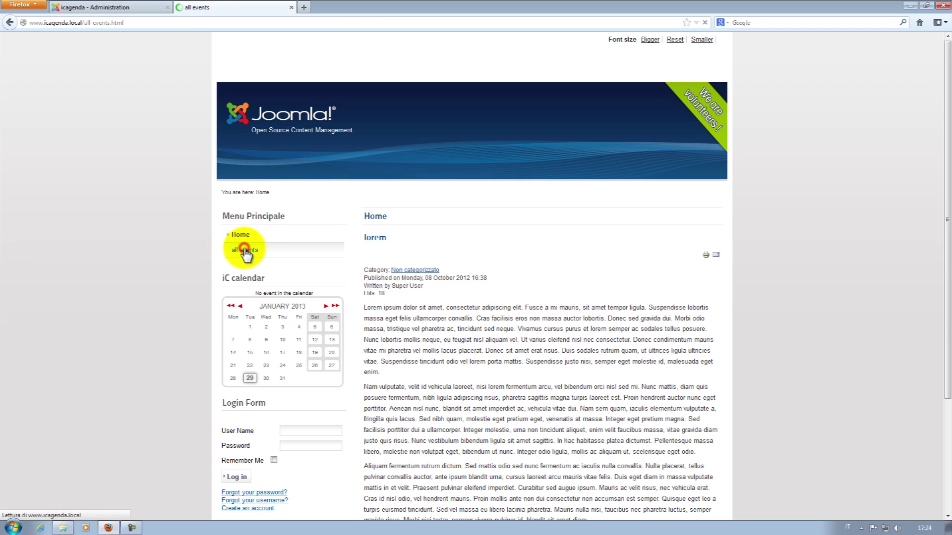